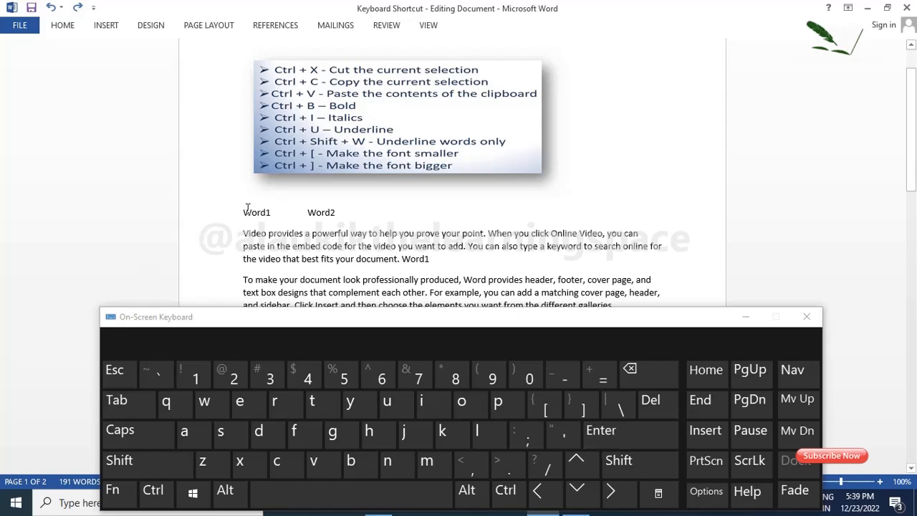
# Step: Cut Word1 at the start of the line below the shortcut list and undo the cut
pyautogui.moveTo(244, 212); pyautogui.dragTo(273, 212)
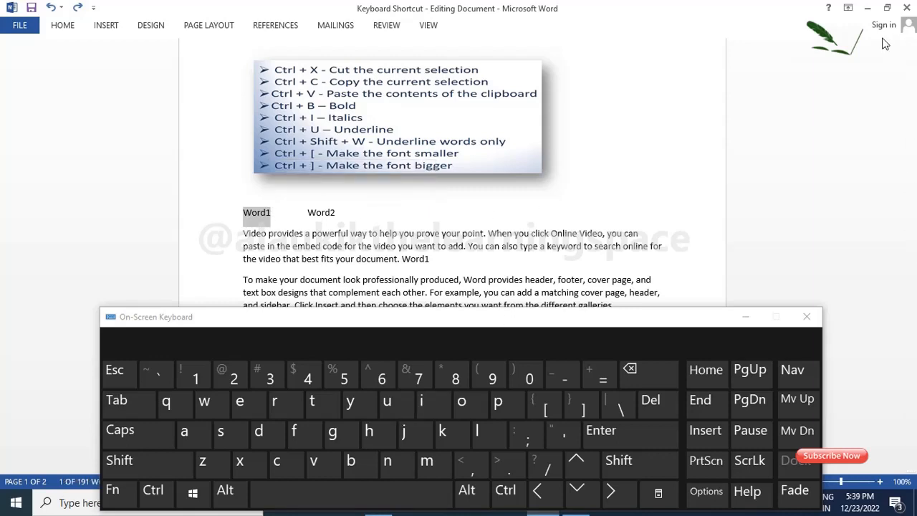
pyautogui.press('ctrl')
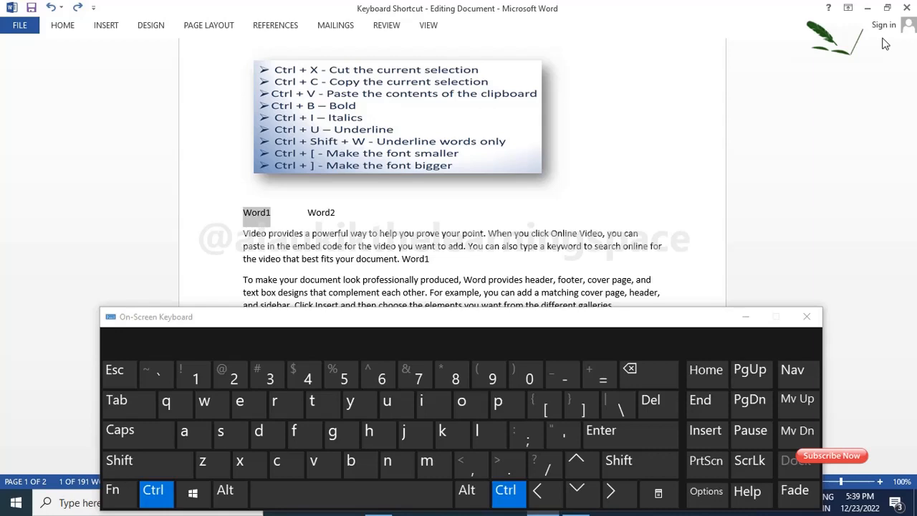
pyautogui.hotkey('ctrl', 'x')
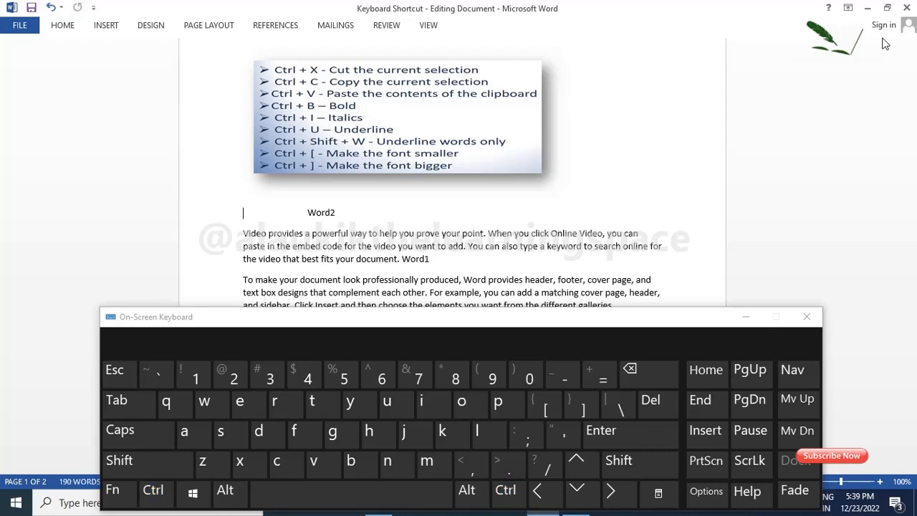
pyautogui.press('ctrl')
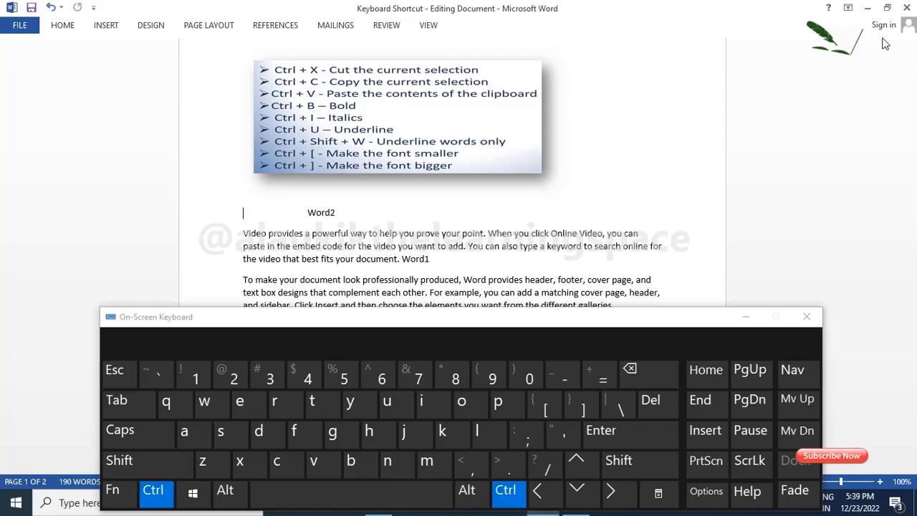
pyautogui.hotkey('ctrl', 'v')
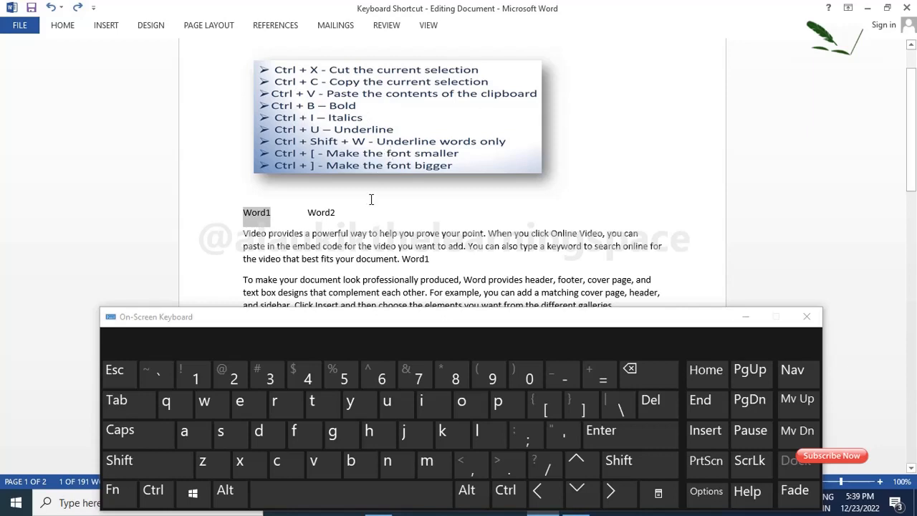
# Step: Copy Word1 and paste it after Word2 and at the end of the paragraph beginning "Video provides"
pyautogui.press('ctrl')
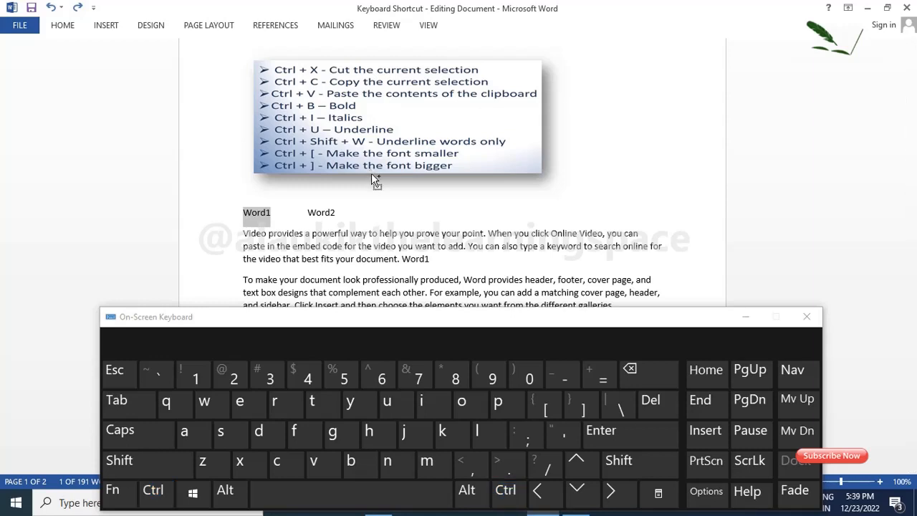
pyautogui.click(367, 212)
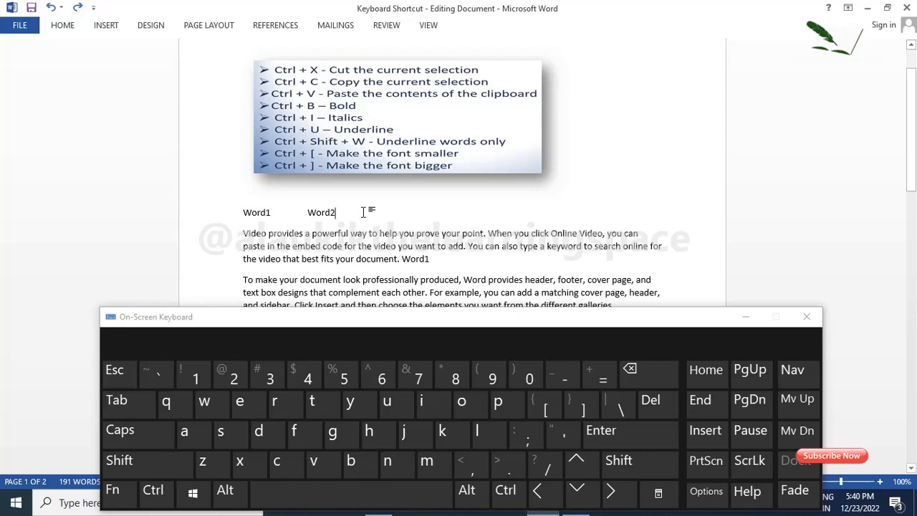
pyautogui.press('ctrl')
pyautogui.hotkey('ctrl', 'v')
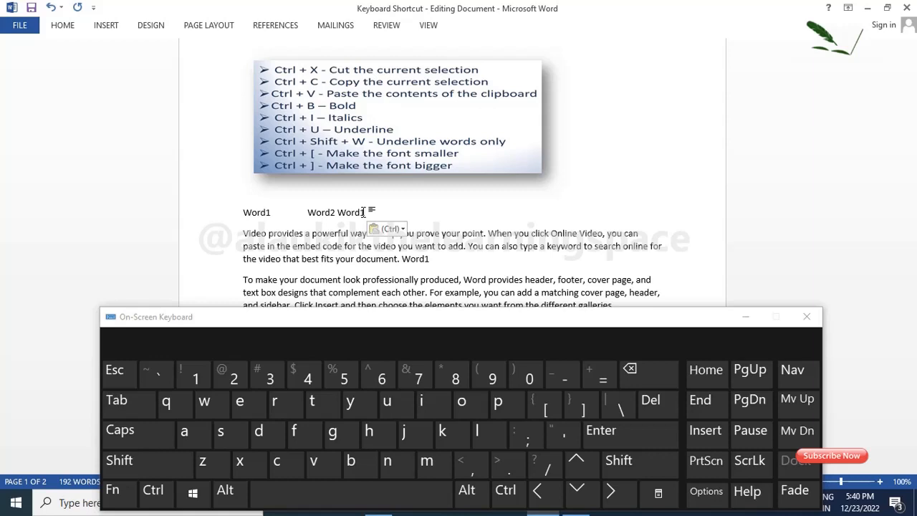
pyautogui.click(467, 259)
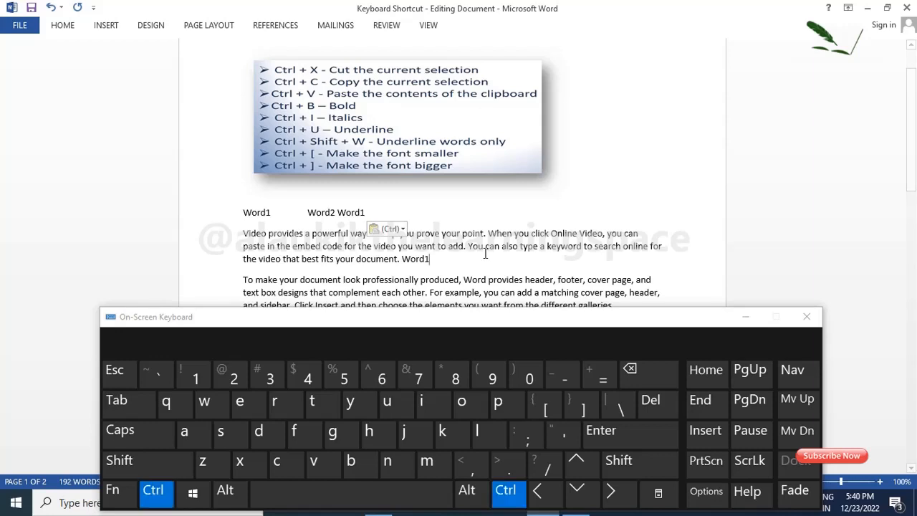
pyautogui.hotkey('ctrl', 'v')
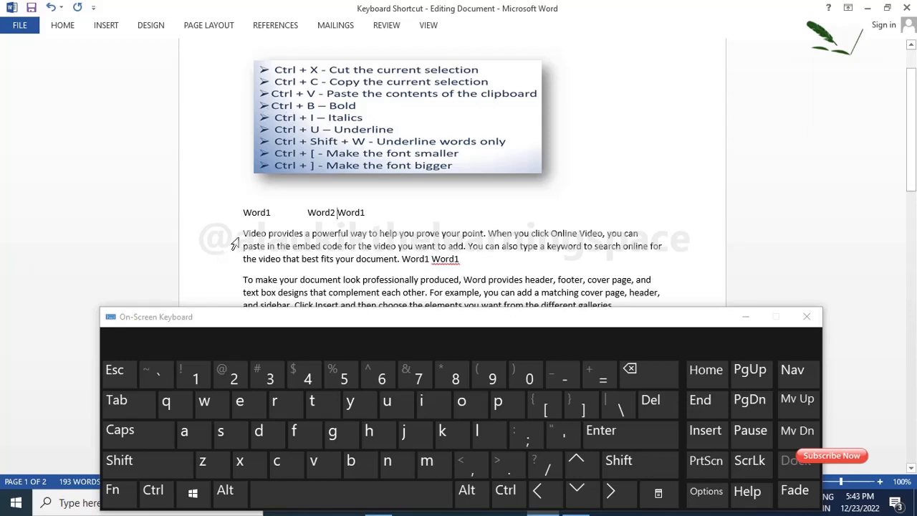
# Step: Make the first Word1 on the line below the shortcut list bold
pyautogui.moveTo(243, 212); pyautogui.dragTo(271, 213)
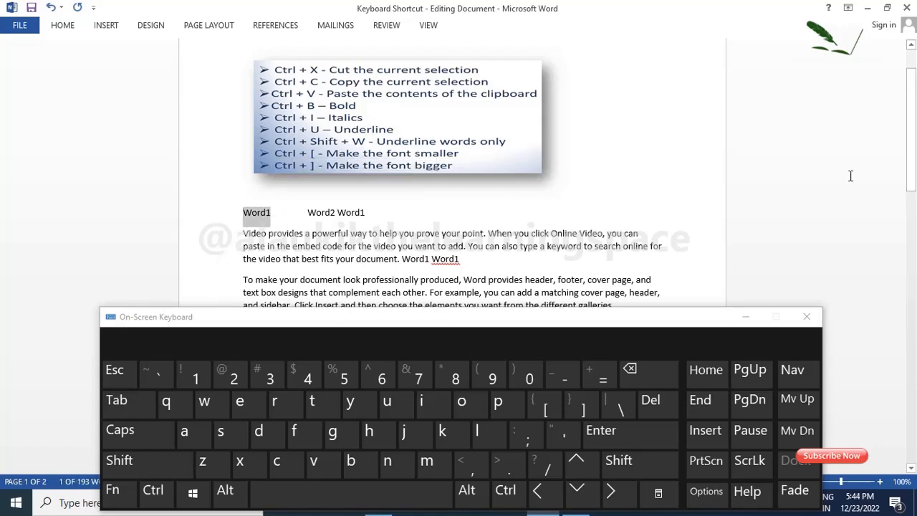
pyautogui.press('ctrl')
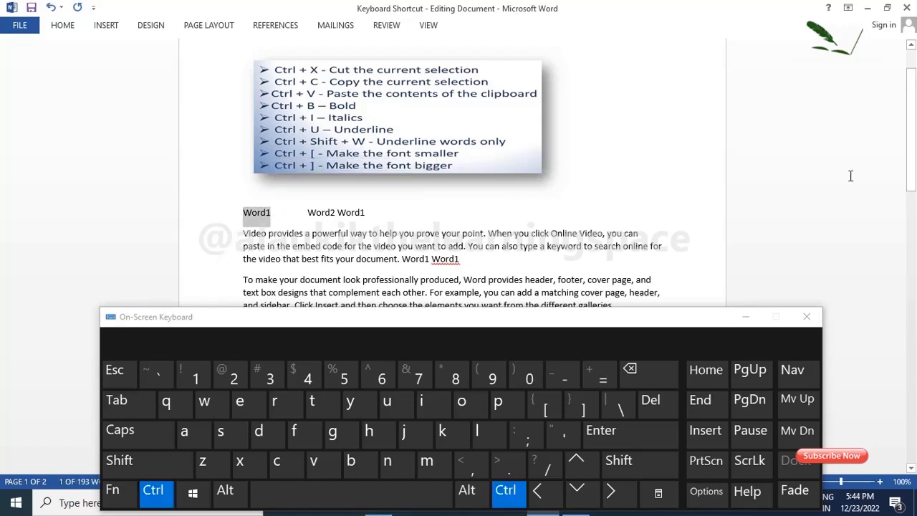
pyautogui.hotkey('ctrl', 'b')
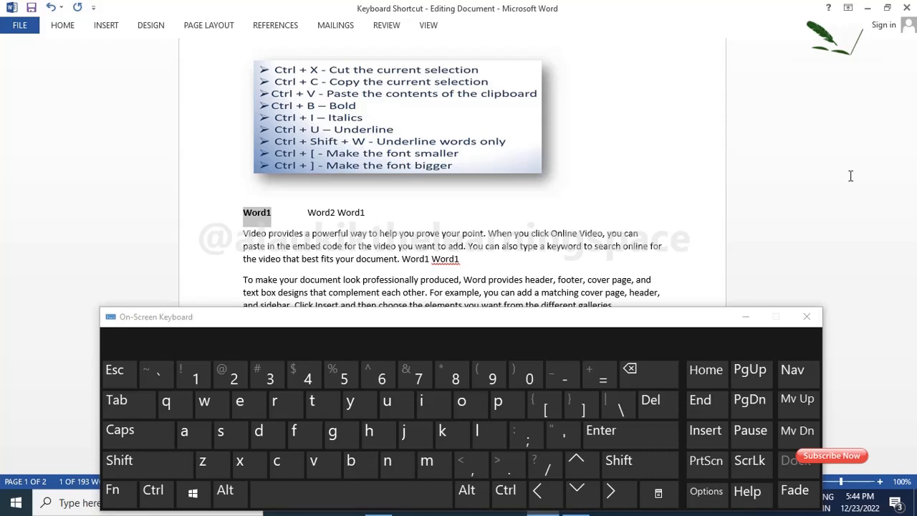
# Step: Italicize Word2 on the line below the shortcut list
pyautogui.click(309, 212)
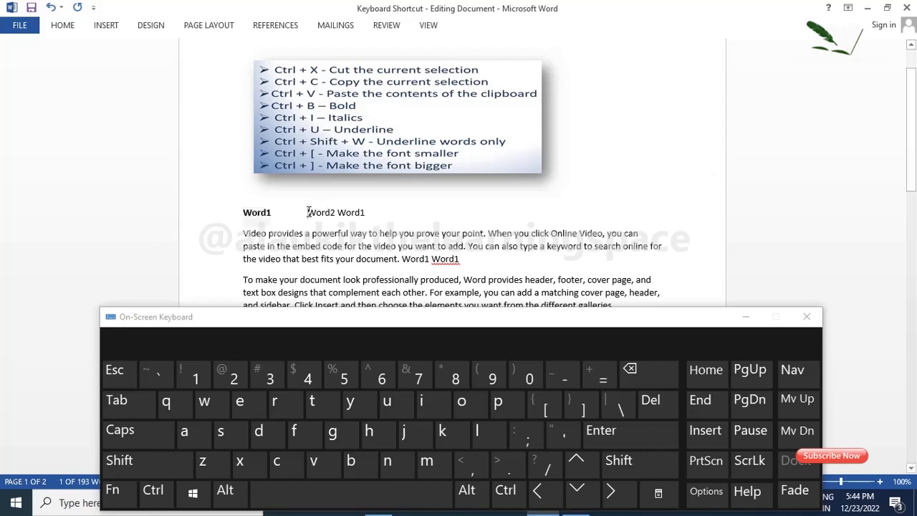
pyautogui.moveTo(308, 212); pyautogui.dragTo(337, 212)
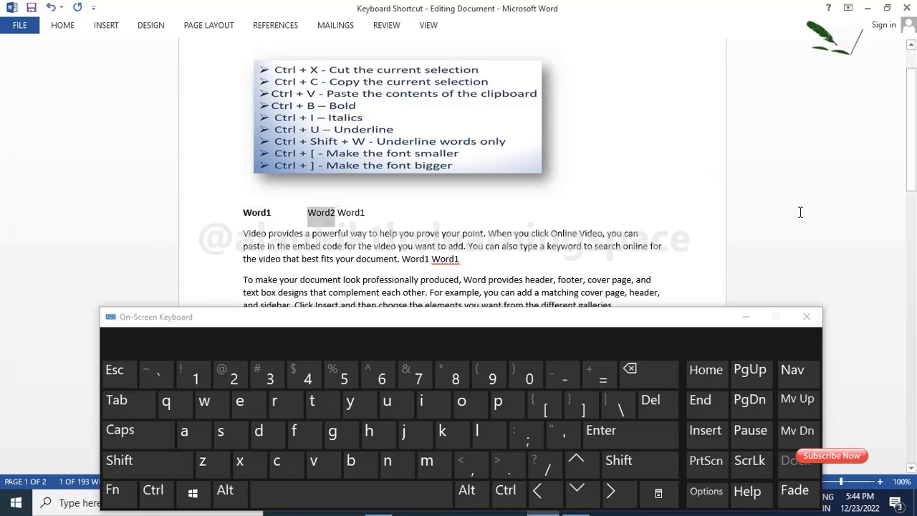
pyautogui.press('ctrl')
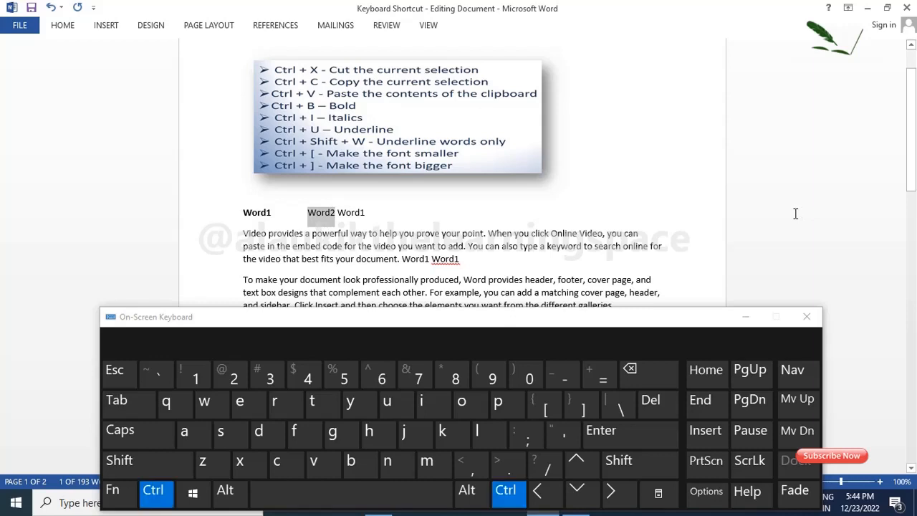
pyautogui.hotkey('ctrl', 'i')
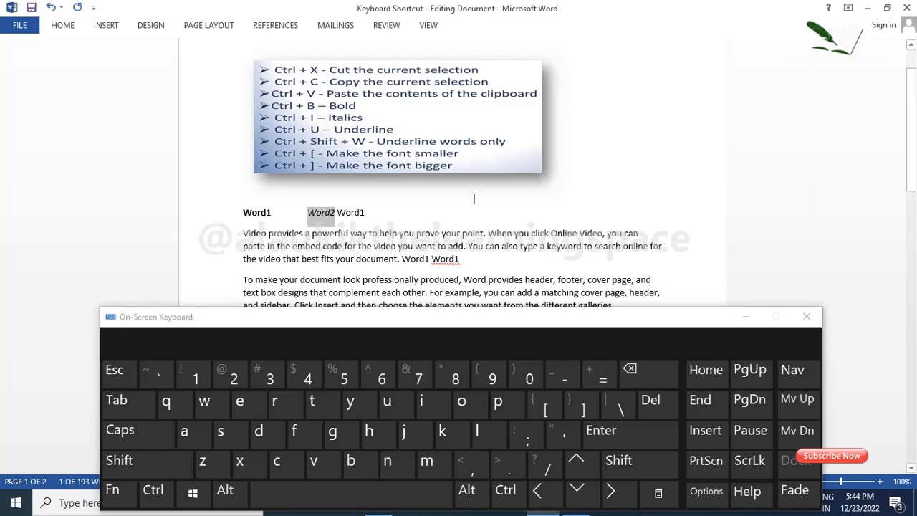
# Step: Underline the copy of Word1 that follows Word2 on the same line
pyautogui.click(339, 213)
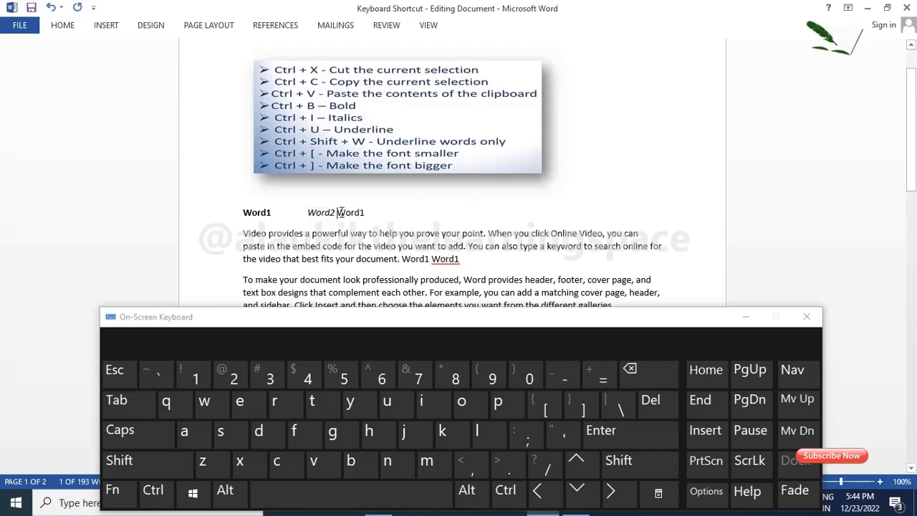
pyautogui.moveTo(339, 212); pyautogui.dragTo(370, 213)
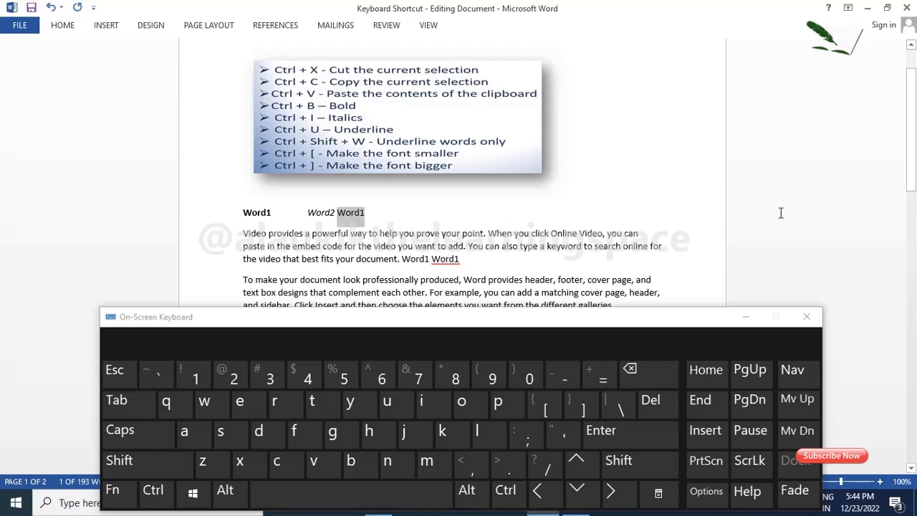
pyautogui.press('ctrl')
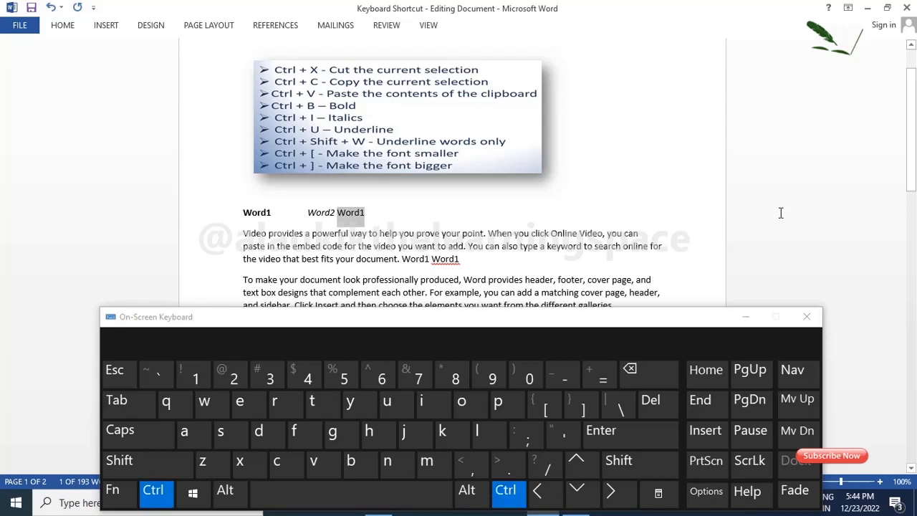
pyautogui.hotkey('ctrl', 'u')
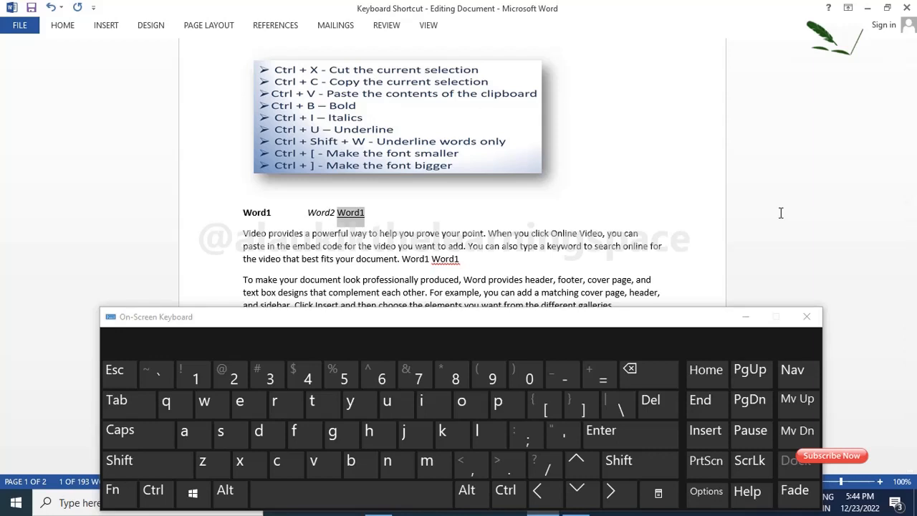
# Step: Apply words-only underlining to the whole paragraph beginning "Video provides a powerful way"
pyautogui.click(278, 236)
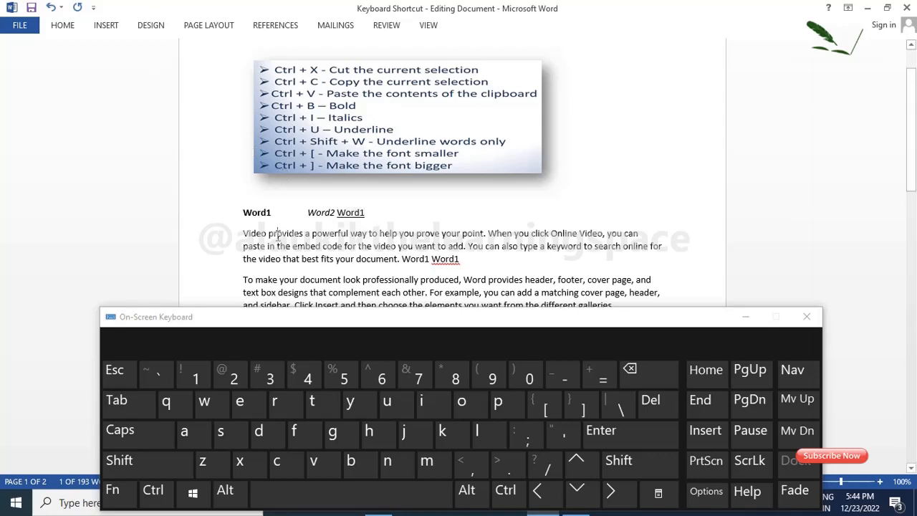
pyautogui.moveTo(244, 234); pyautogui.dragTo(473, 259)
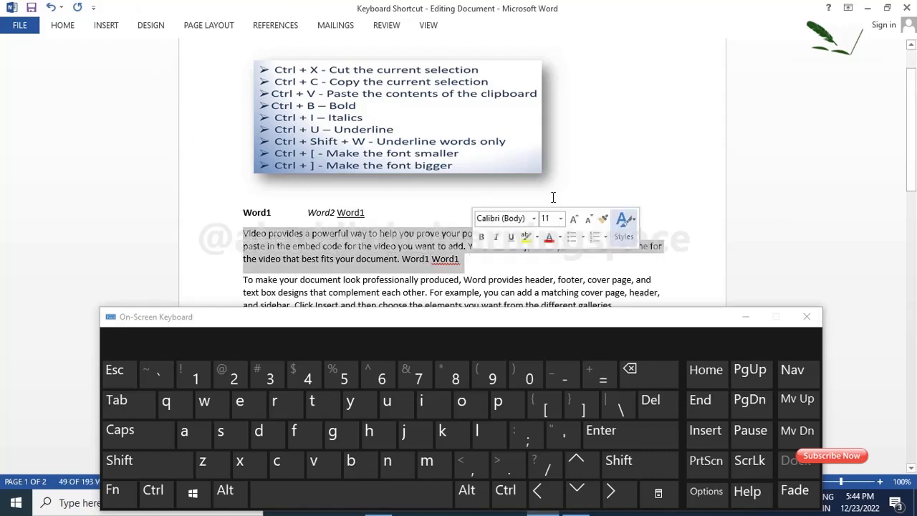
pyautogui.press('ctrl')
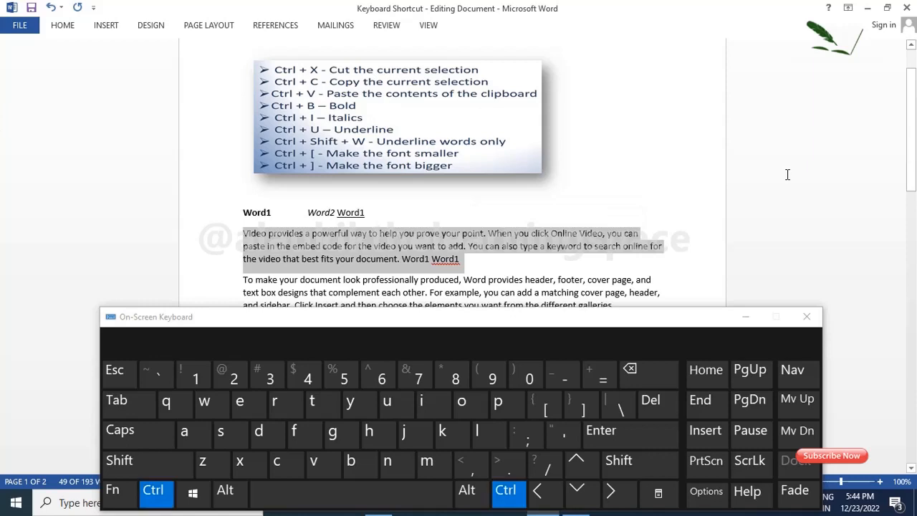
pyautogui.press('shift')
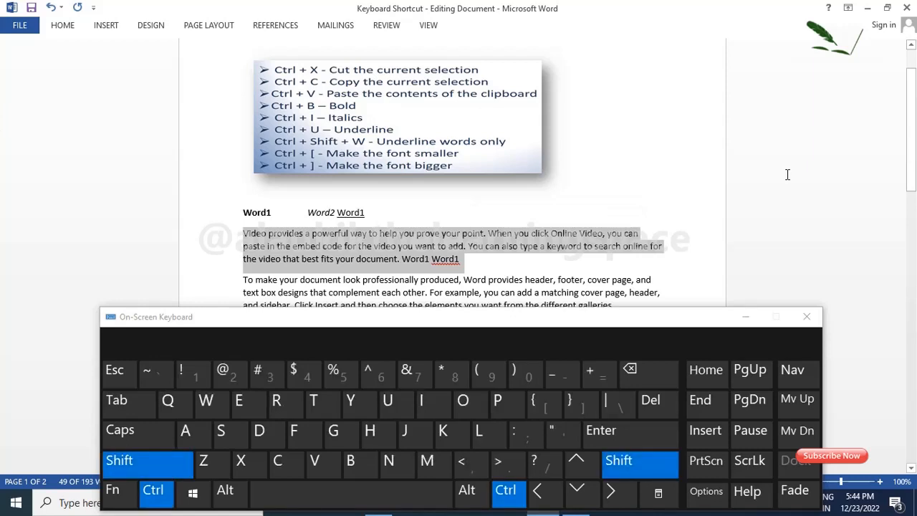
pyautogui.hotkey('ctrl', 'shift', 'w')
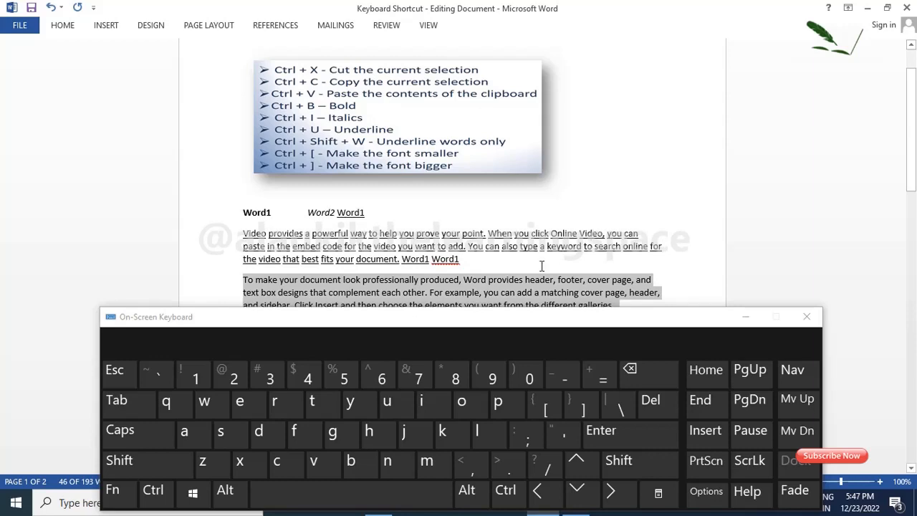
# Step: Decrease the font size of the paragraph beginning "To make your document look" and increase it again
pyautogui.click(536, 265)
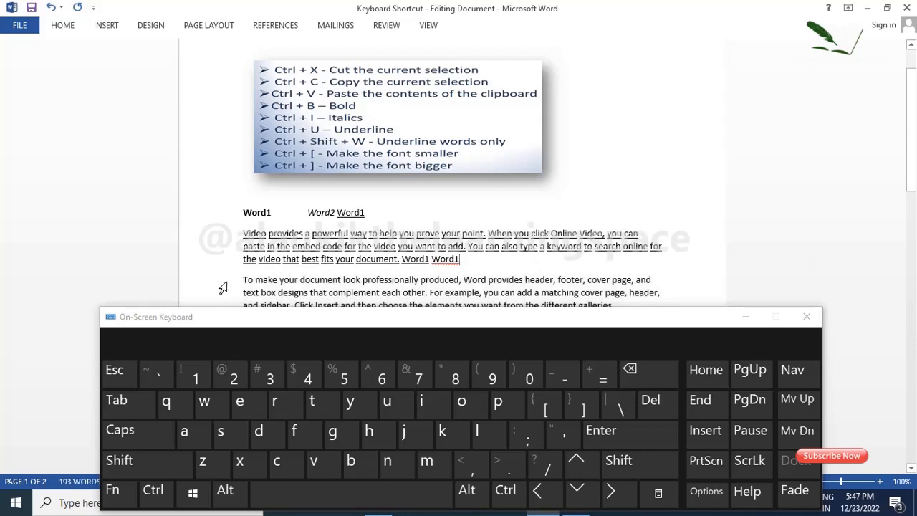
pyautogui.moveTo(243, 280); pyautogui.dragTo(646, 306)
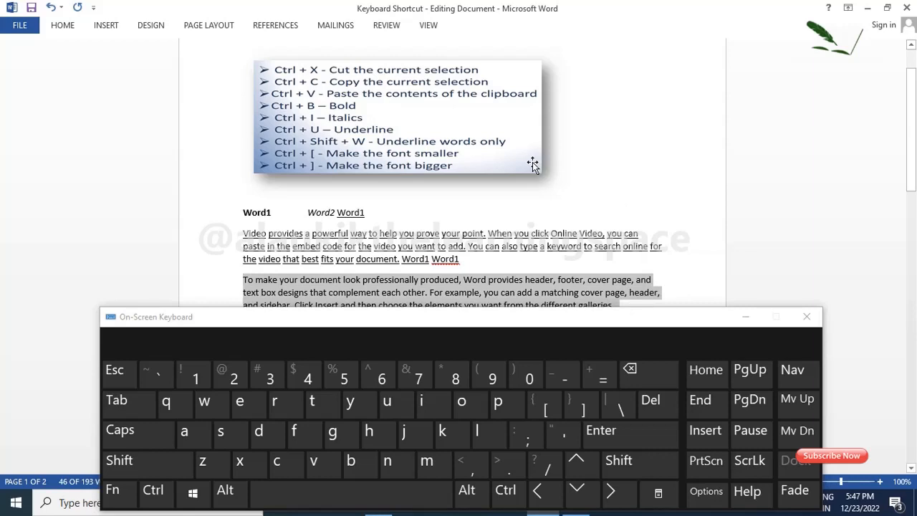
pyautogui.press('ctrl')
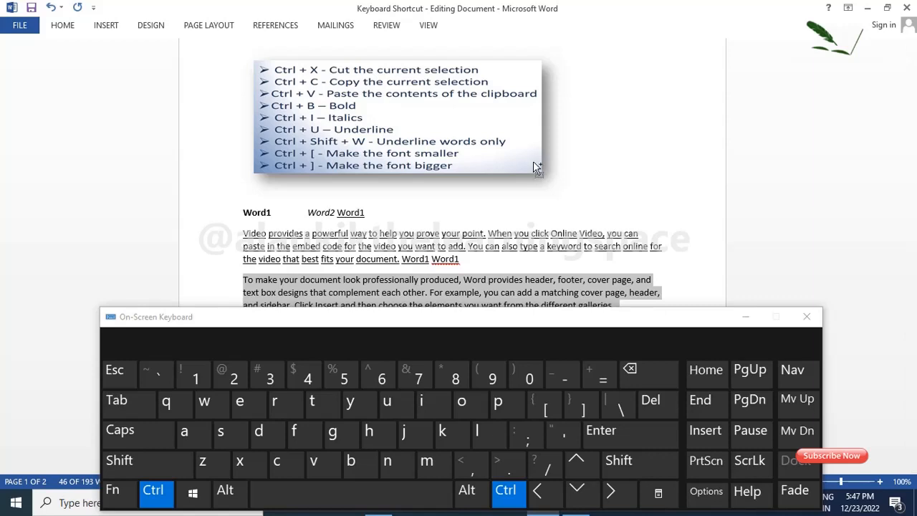
pyautogui.hotkey('ctrl', '[')
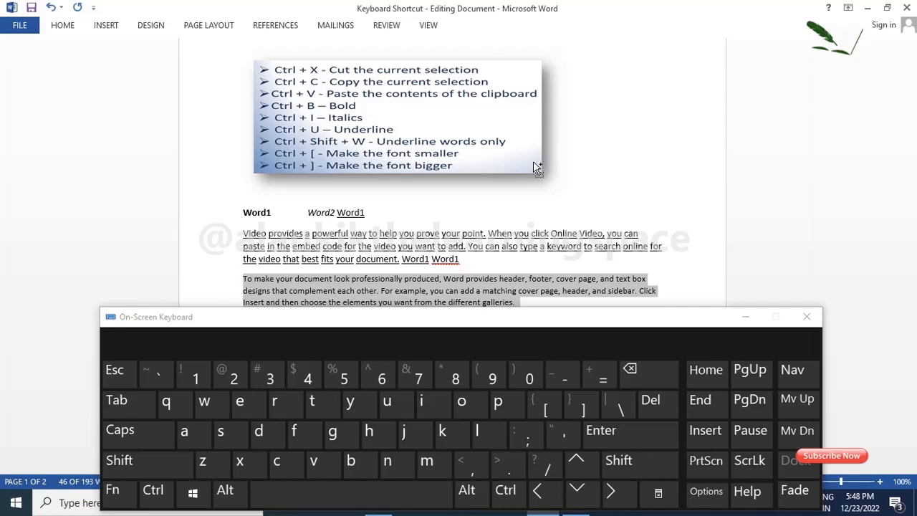
pyautogui.press('ctrl')
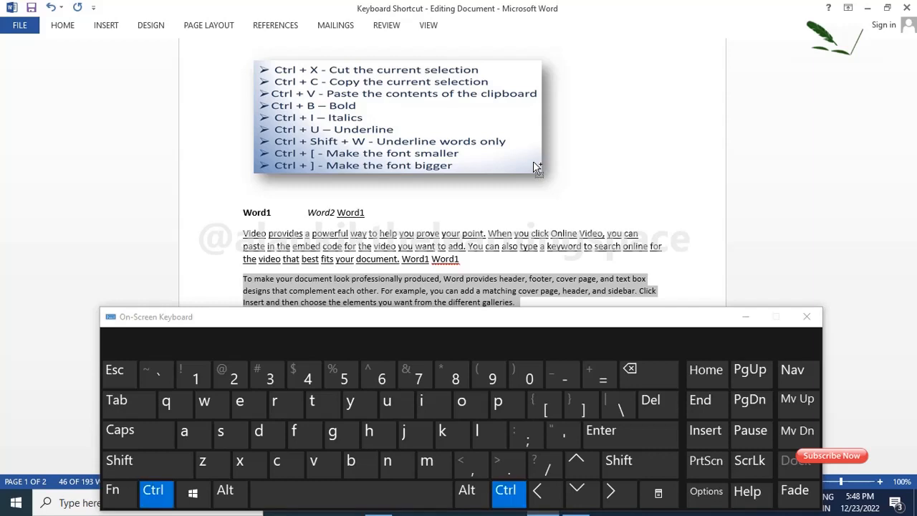
pyautogui.hotkey('ctrl', ']')
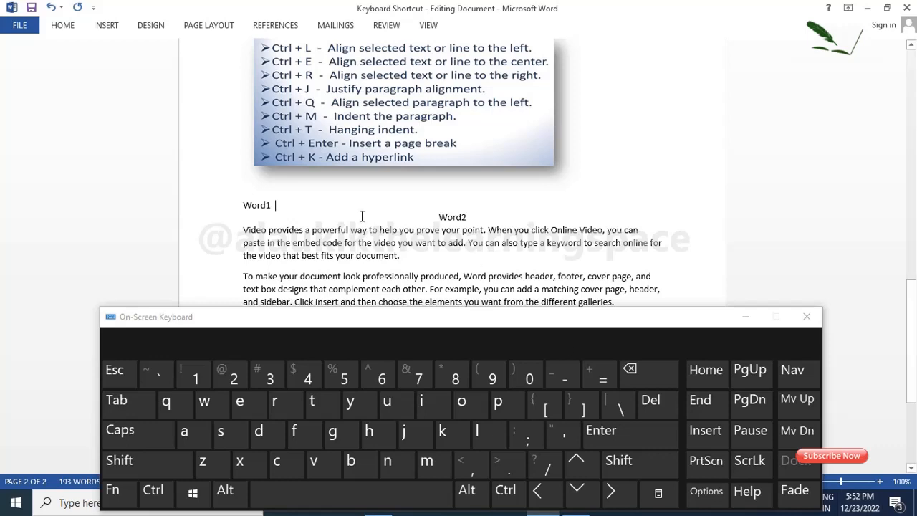
# Step: Align the centered Word2 line on the second page to the left
pyautogui.moveTo(436, 217); pyautogui.dragTo(476, 217)
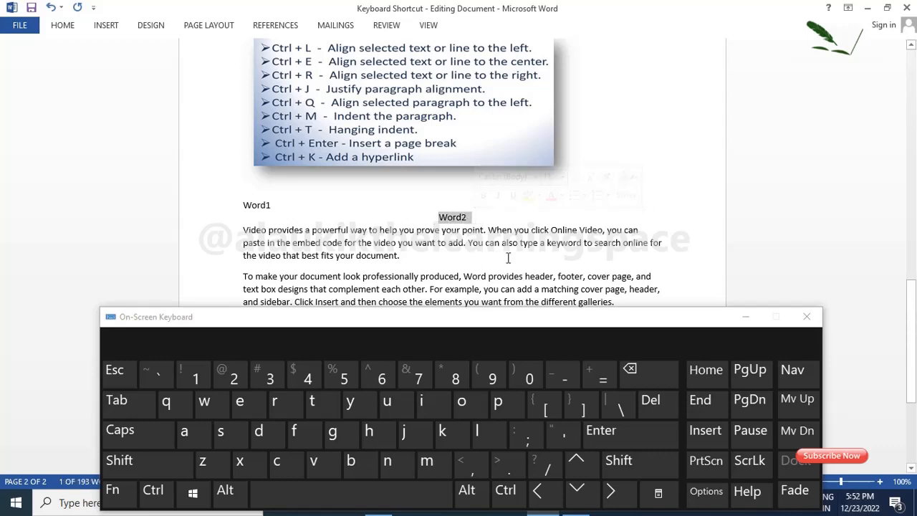
pyautogui.press('ctrl')
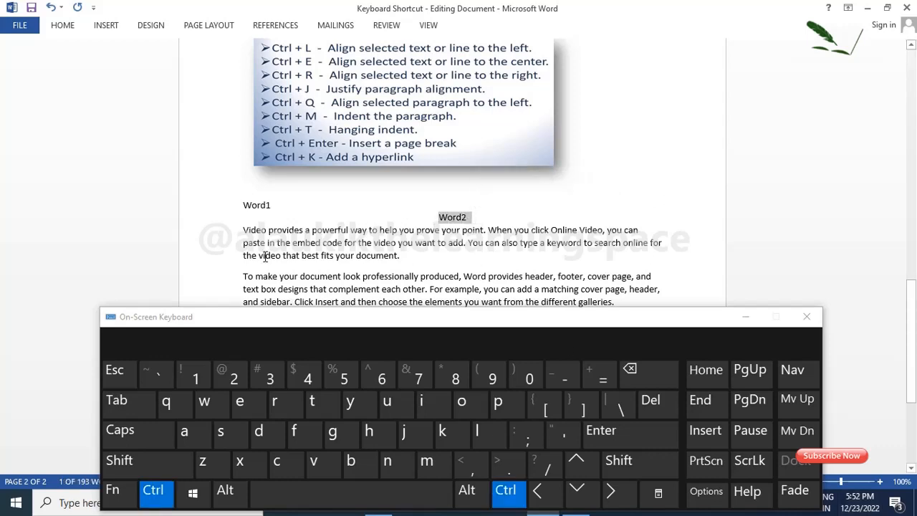
pyautogui.hotkey('ctrl', 'l')
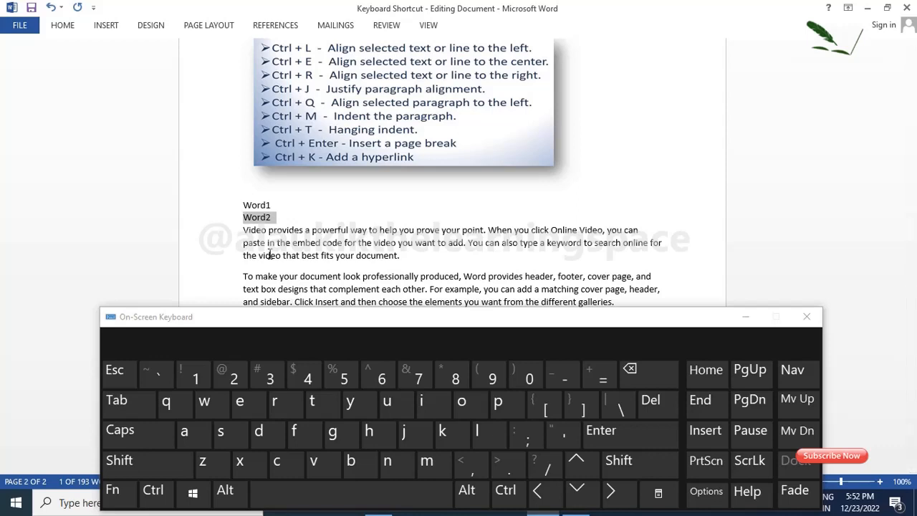
# Step: Center the Word2 line on the second page and align it to the right
pyautogui.press('ctrl')
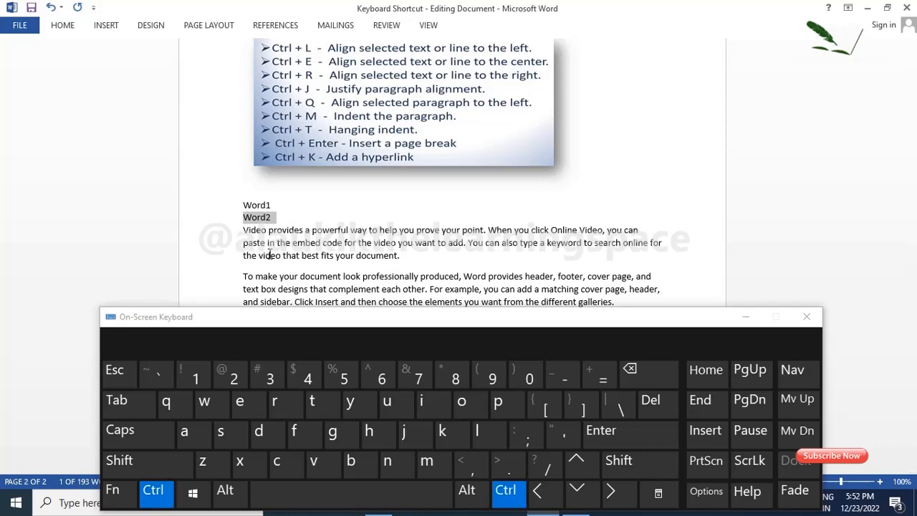
pyautogui.hotkey('ctrl', 'e')
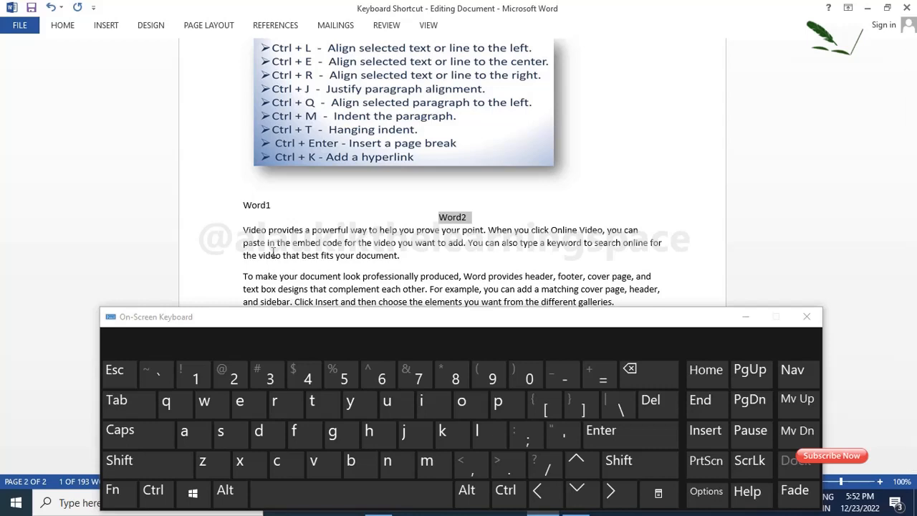
pyautogui.press('ctrl')
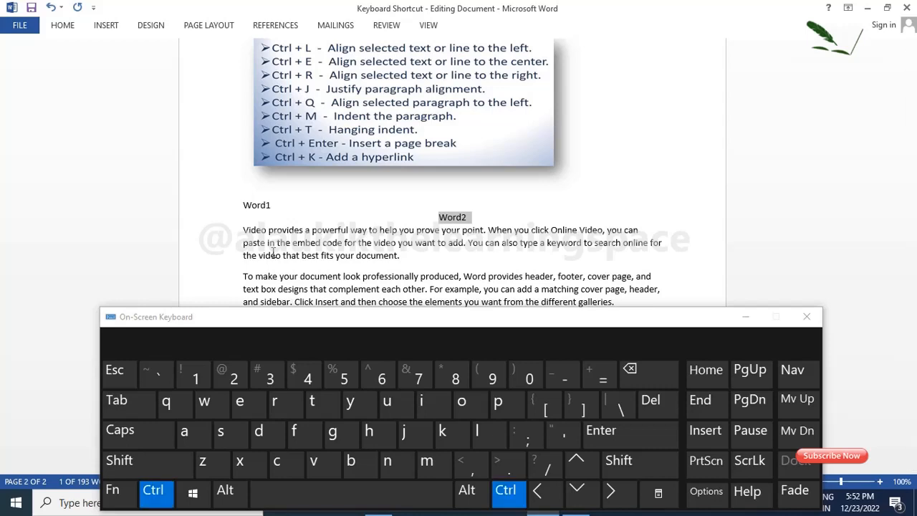
pyautogui.hotkey('ctrl', 'r')
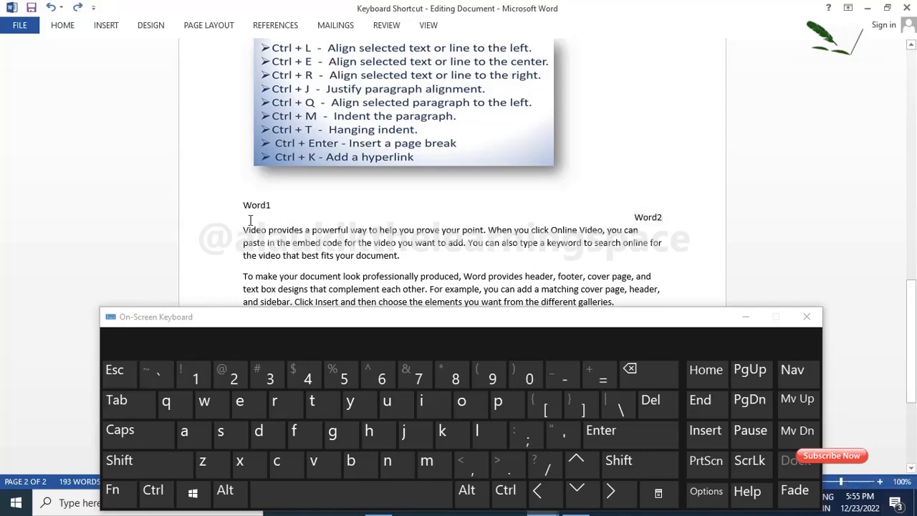
# Step: Justify the paragraph beginning "Video provides a powerful way" and align it back to the left
pyautogui.moveTo(245, 227); pyautogui.dragTo(418, 258)
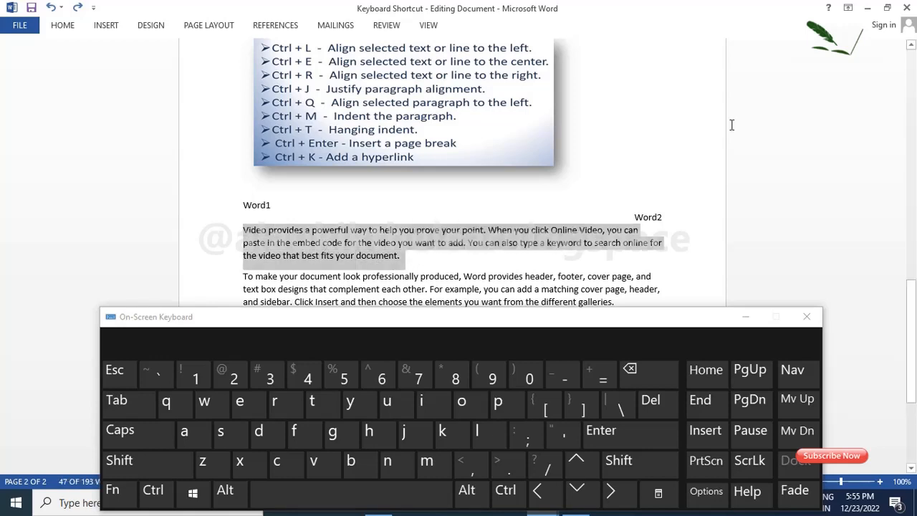
pyautogui.press('ctrl')
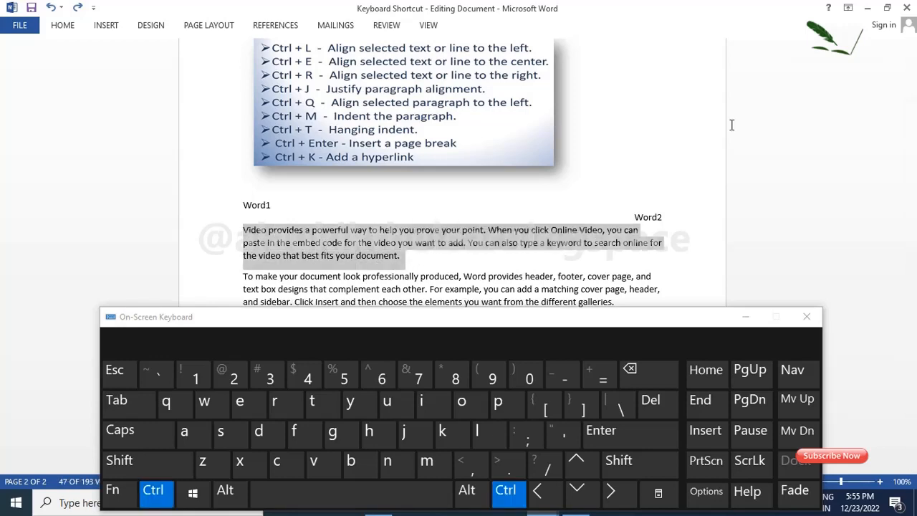
pyautogui.hotkey('ctrl', 'j')
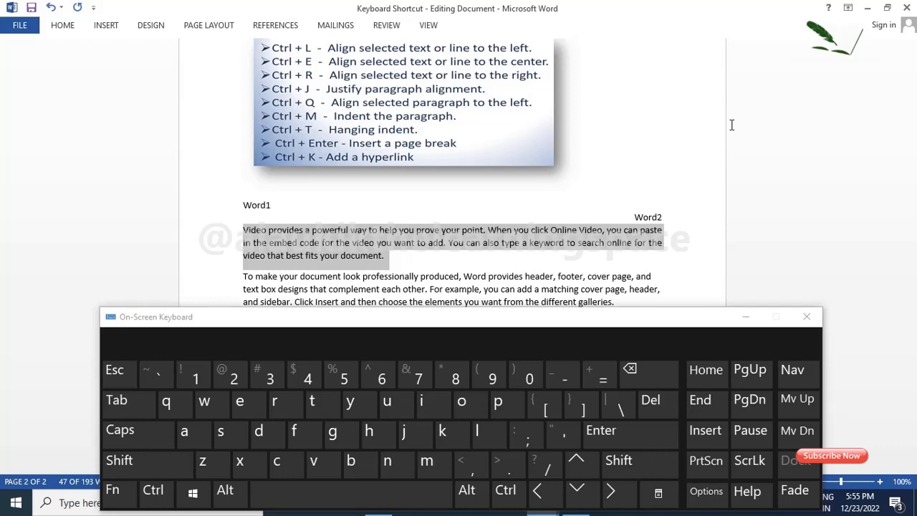
pyautogui.press('ctrl')
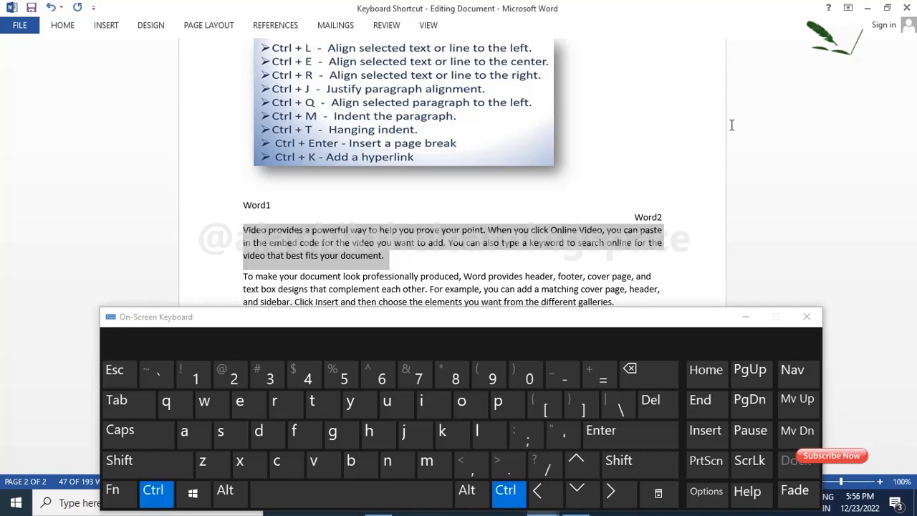
pyautogui.hotkey('ctrl', 'l')
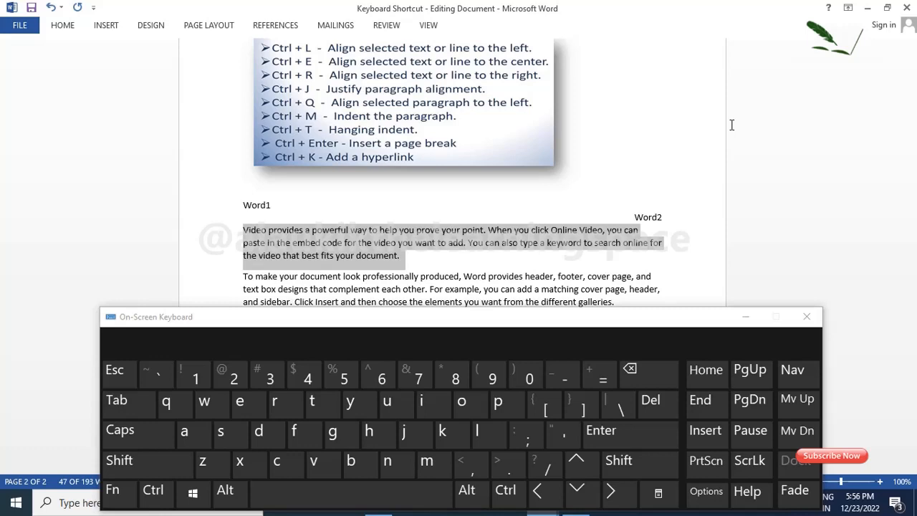
# Step: Indent the paragraph beginning "Video provides a powerful way" by one level and add a hanging indent
pyautogui.press('ctrl')
pyautogui.hotkey('ctrl', 'm')
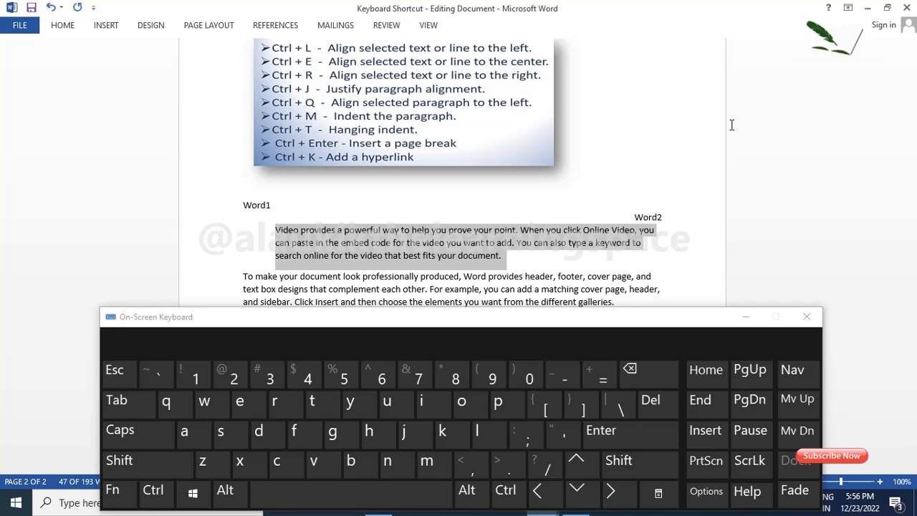
pyautogui.press('ctrl')
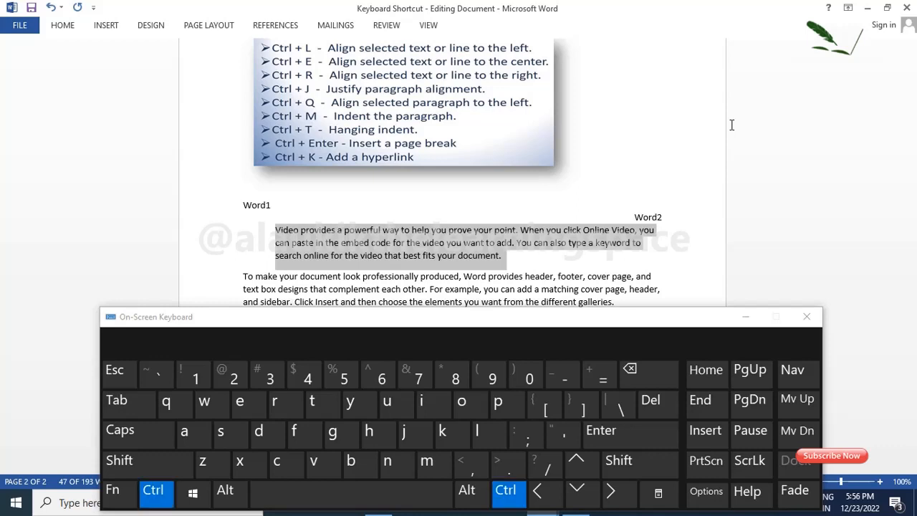
pyautogui.hotkey('ctrl', 't')
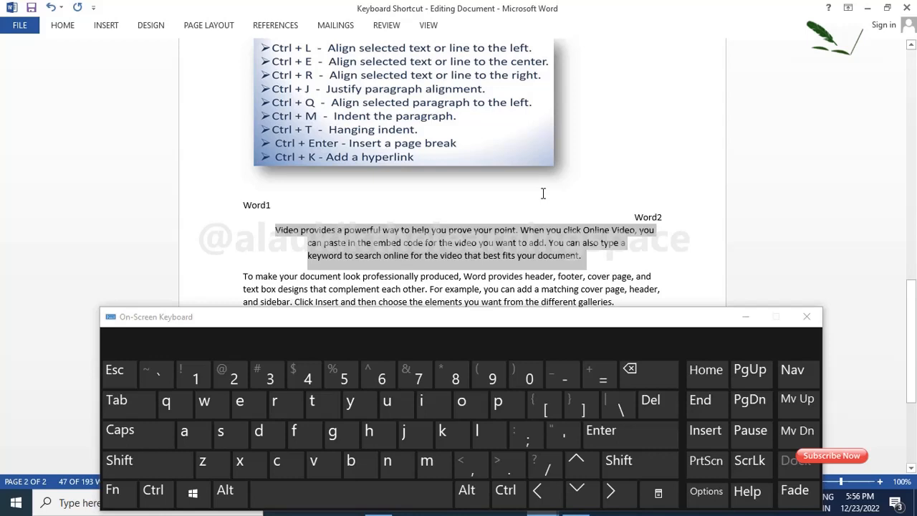
# Step: Insert a page break after the paragraph ending "from the different galleries."
pyautogui.scroll(-1, 544, 193)
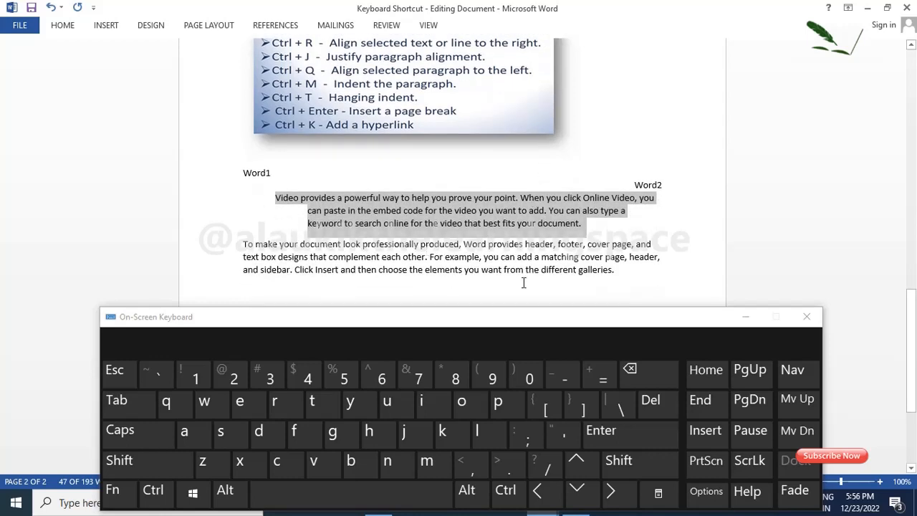
pyautogui.click(615, 269)
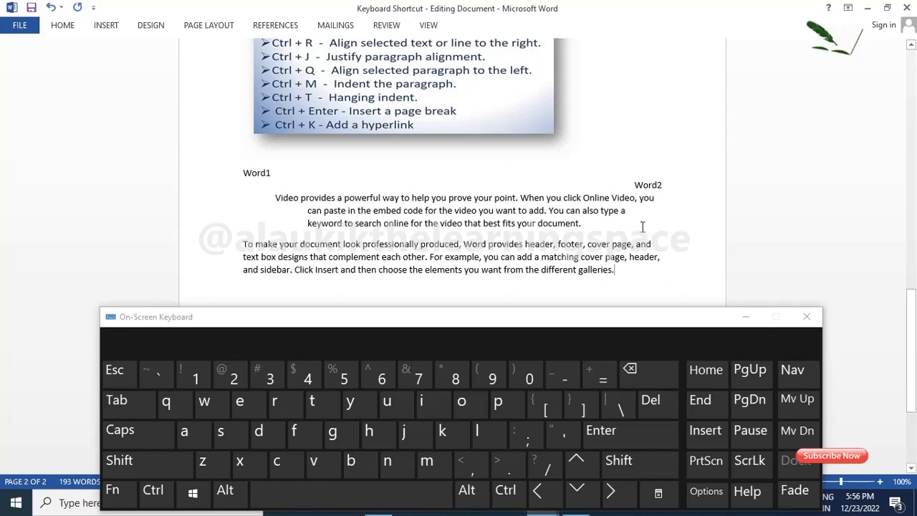
pyautogui.press('ctrl')
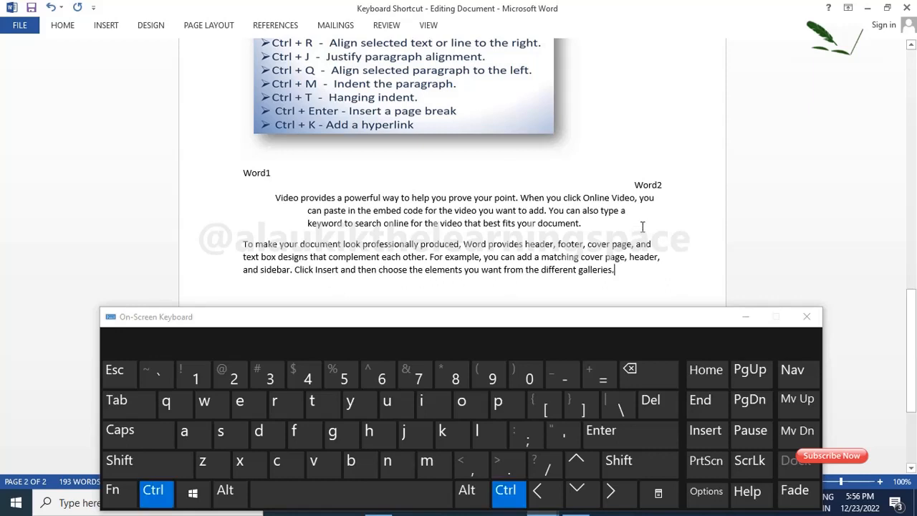
pyautogui.hotkey('ctrl', 'Return')
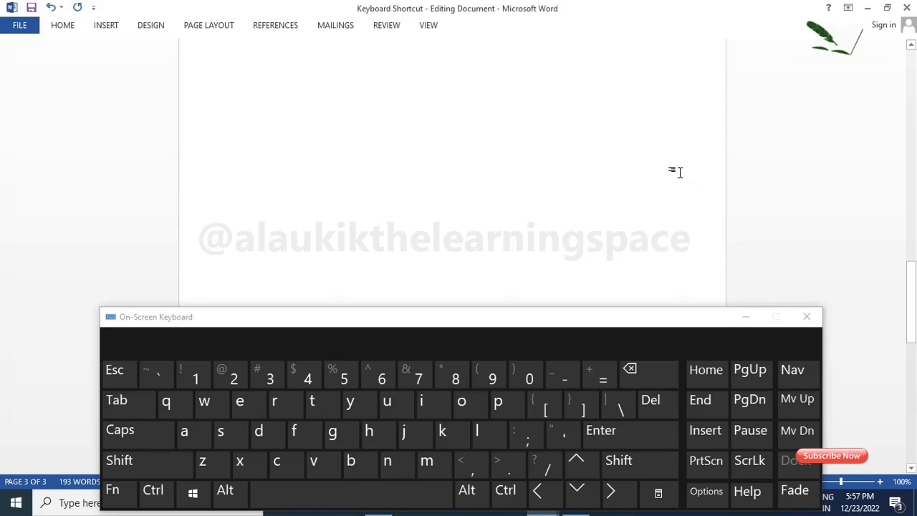
# Step: Open the Insert Hyperlink dialog for the word "Insert" in the paragraph beginning "To make your document look" and dismiss it
pyautogui.scroll(8, 679, 172)
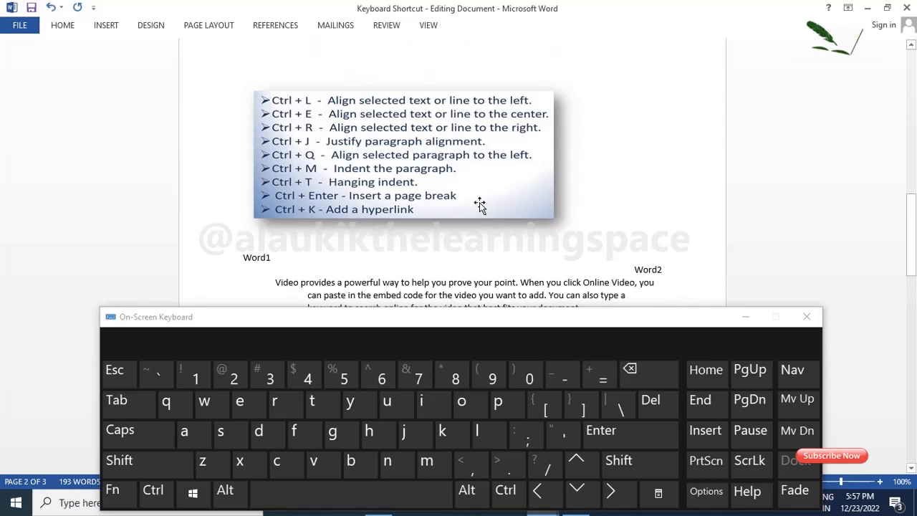
pyautogui.scroll(-3, 480, 205)
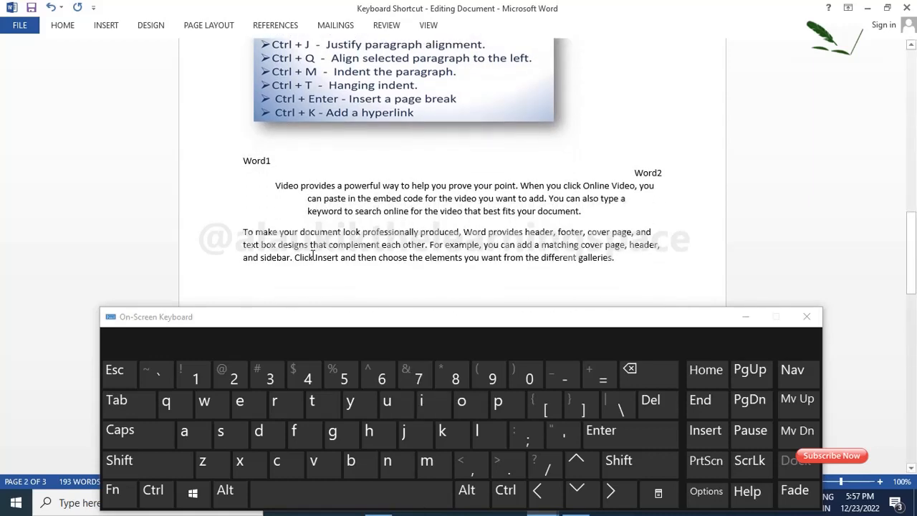
pyautogui.moveTo(315, 258); pyautogui.dragTo(339, 260)
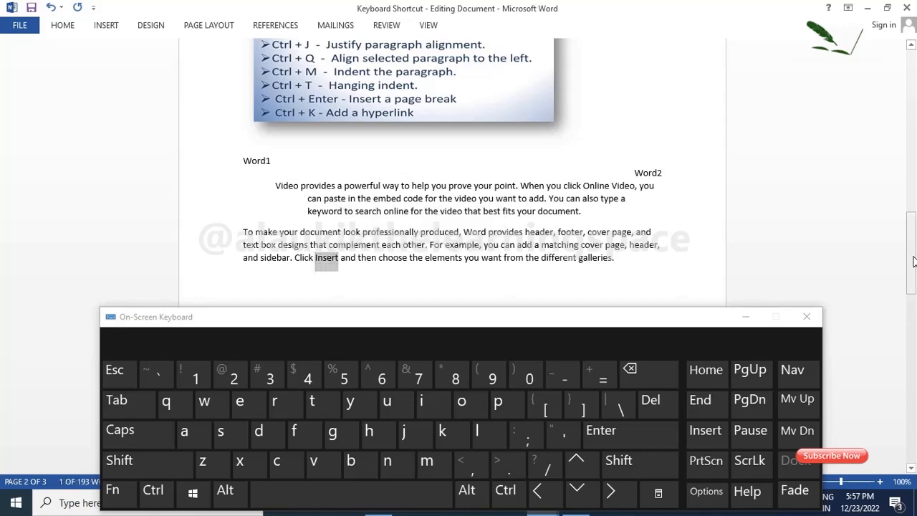
pyautogui.press('ctrl')
pyautogui.hotkey('ctrl', 'k')
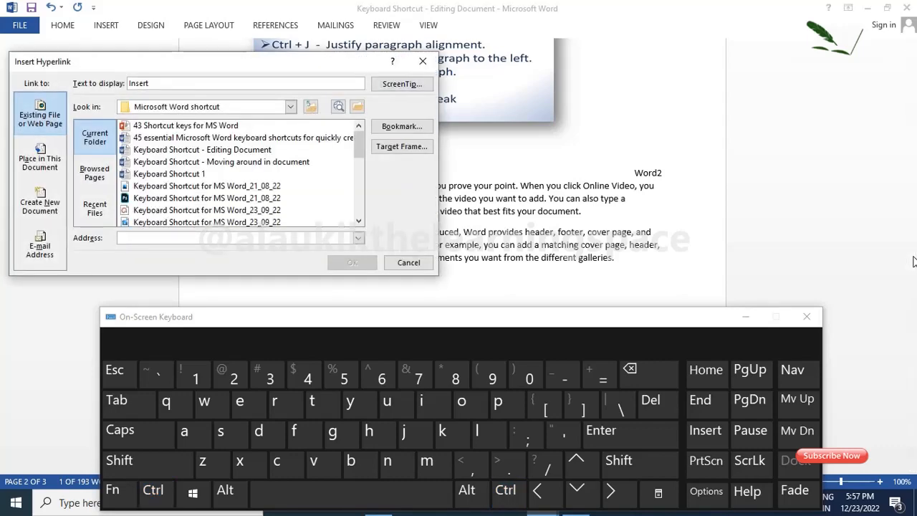
pyautogui.press('Escape')
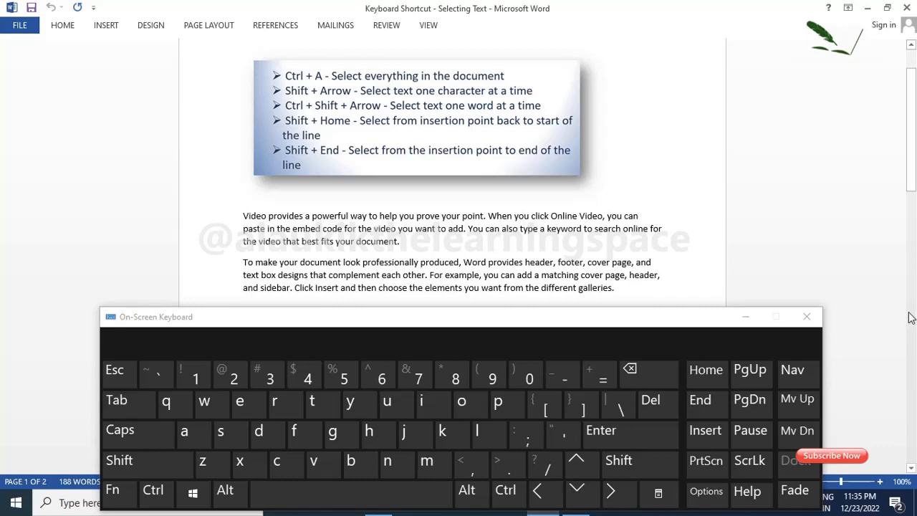
# Step: Select everything in the Keyboard Shortcut - Selecting Text document and clear the selection
pyautogui.press('ctrl')
pyautogui.hotkey('ctrl', 'a')
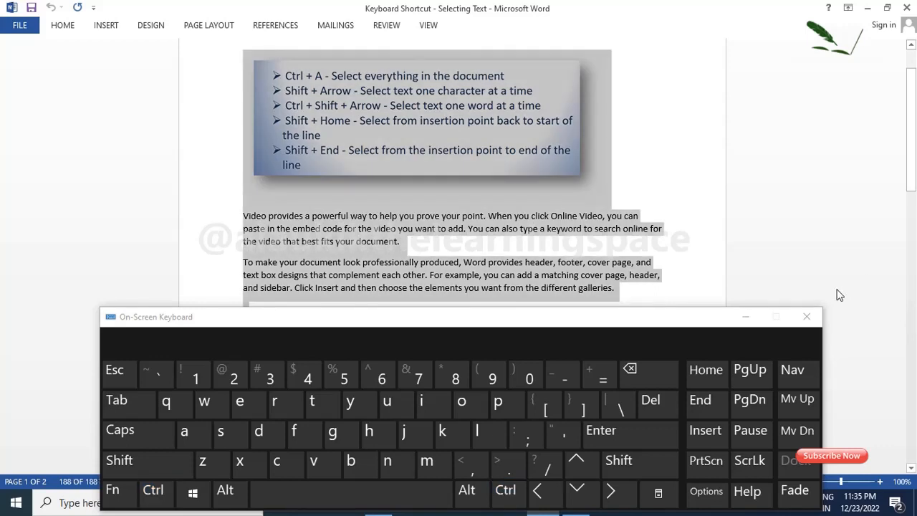
pyautogui.click(311, 229)
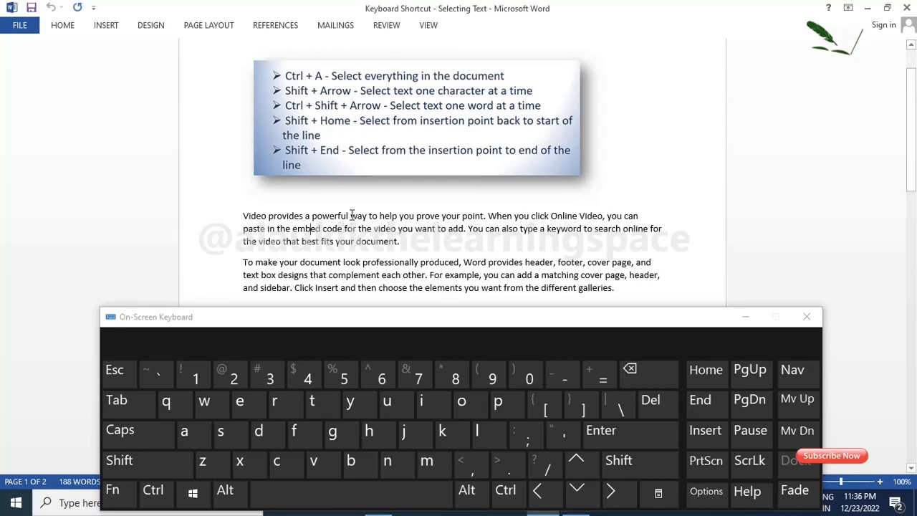
# Step: Select the word "powerful" one character at a time backward from just before "way", and clear the selection
pyautogui.click(485, 215)
pyautogui.press('shift')
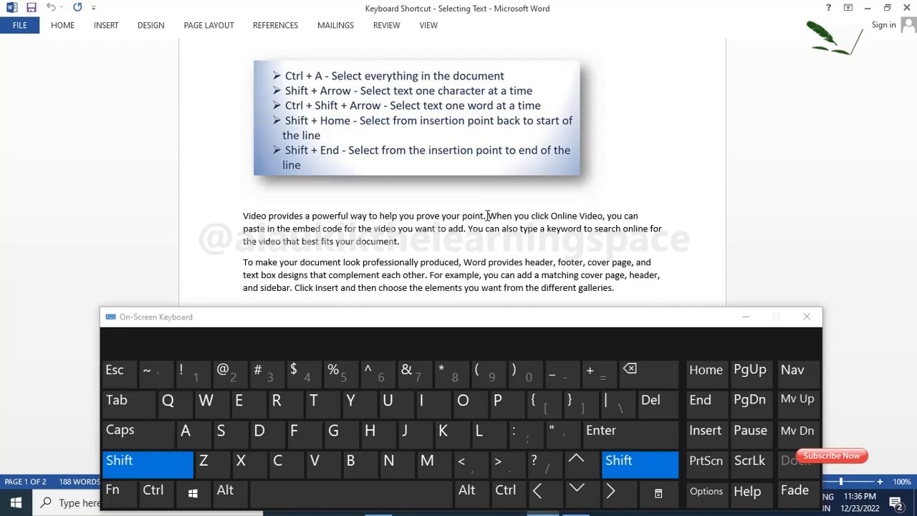
pyautogui.hotkey('shift', 'Left')
pyautogui.hotkey('shift', 'Left')
pyautogui.hotkey('shift', 'Left')
pyautogui.hotkey('shift', 'Left')
pyautogui.hotkey('shift', 'Left')
pyautogui.hotkey('shift', 'Left')
pyautogui.hotkey('shift', 'Left')
pyautogui.hotkey('shift', 'Left')
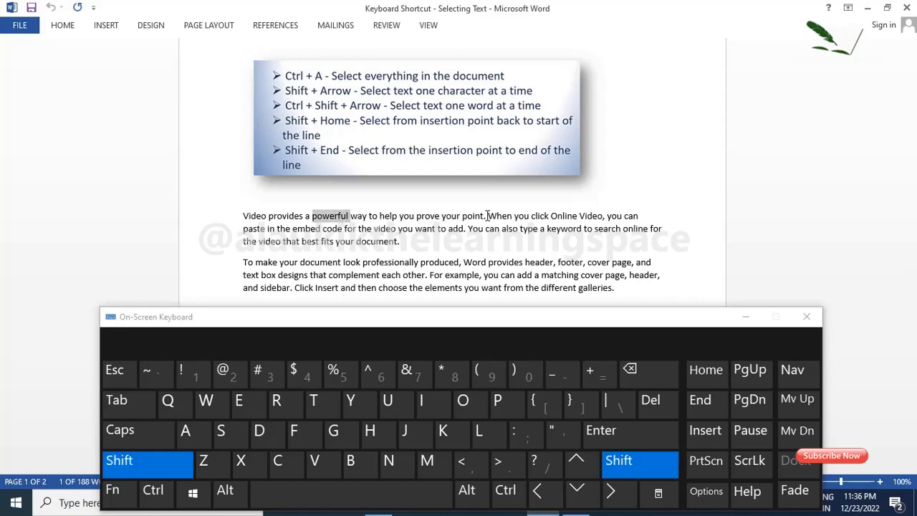
pyautogui.hotkey('shift', 'Left')
pyautogui.hotkey('shift', 'Left')
pyautogui.hotkey('shift', 'Left')
pyautogui.hotkey('shift', 'Left')
pyautogui.hotkey('shift', 'Left')
pyautogui.hotkey('shift', 'Left')
pyautogui.click(488, 216)
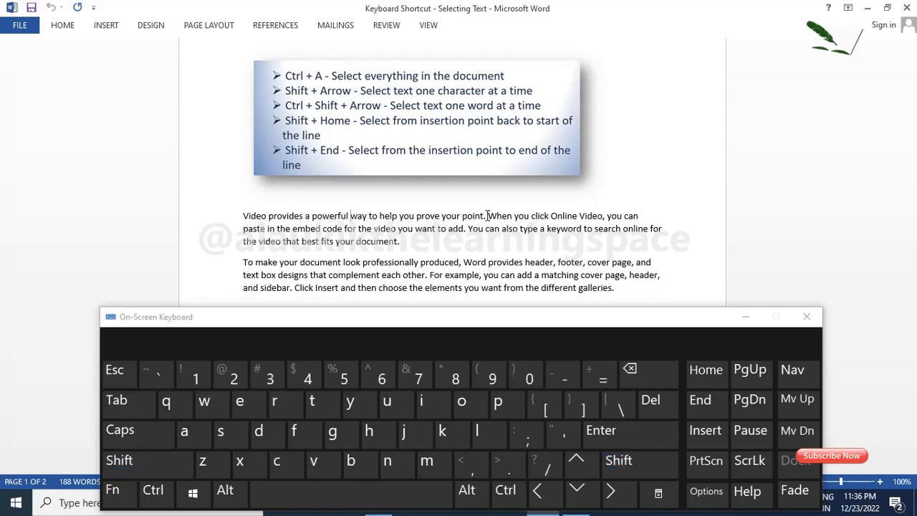
# Step: Select the word "way" one character at a time forward in the first paragraph, and deselect it
pyautogui.press('shift')
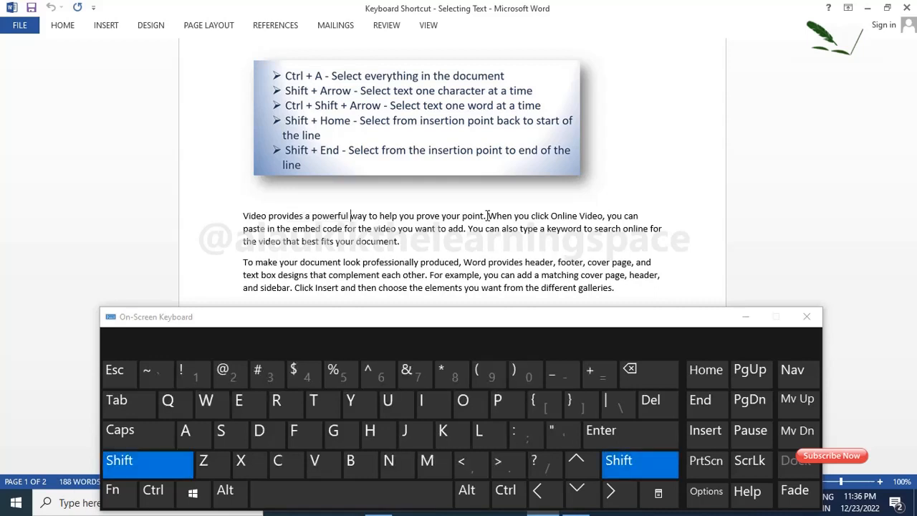
pyautogui.hotkey('shift', 'Right')
pyautogui.hotkey('shift', 'Right')
pyautogui.hotkey('shift', 'Right')
pyautogui.hotkey('shift', 'Right')
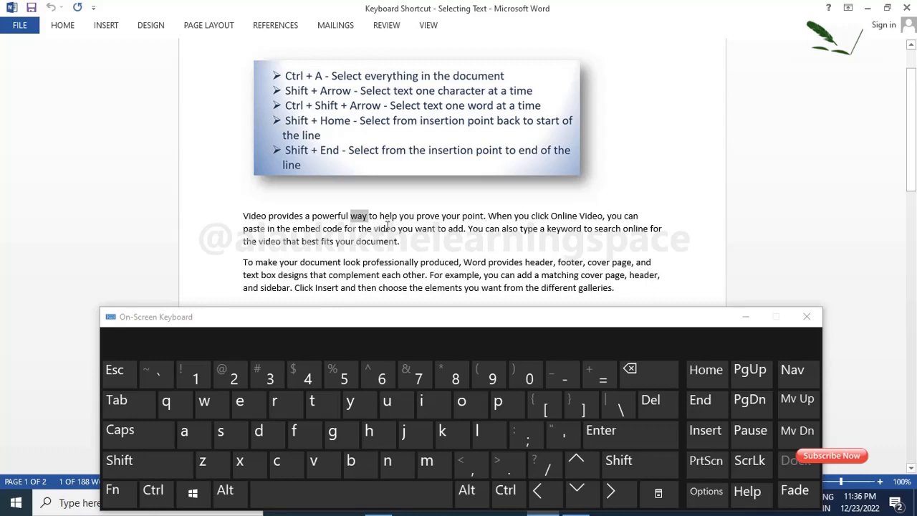
pyautogui.click(611, 240)
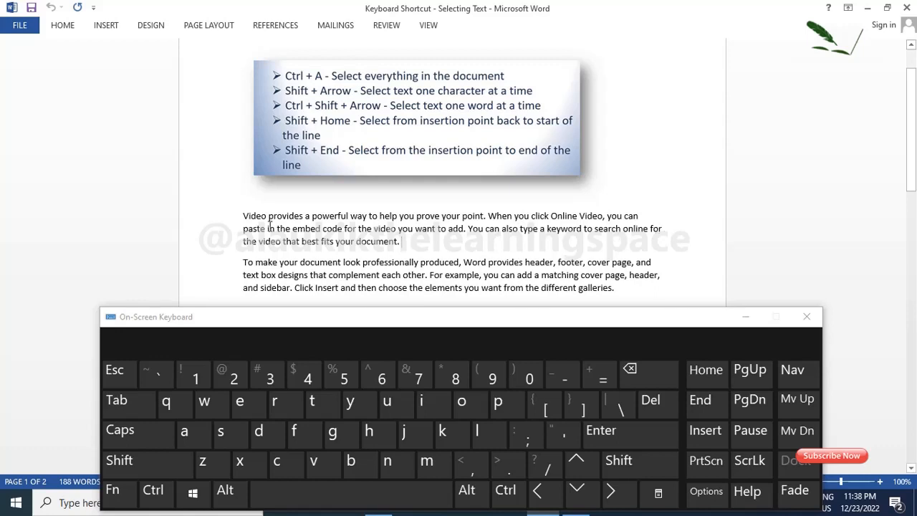
# Step: Select the word "Video" backward as a whole word from just before "provides" in the first paragraph, and clear the selection
pyautogui.click(270, 216)
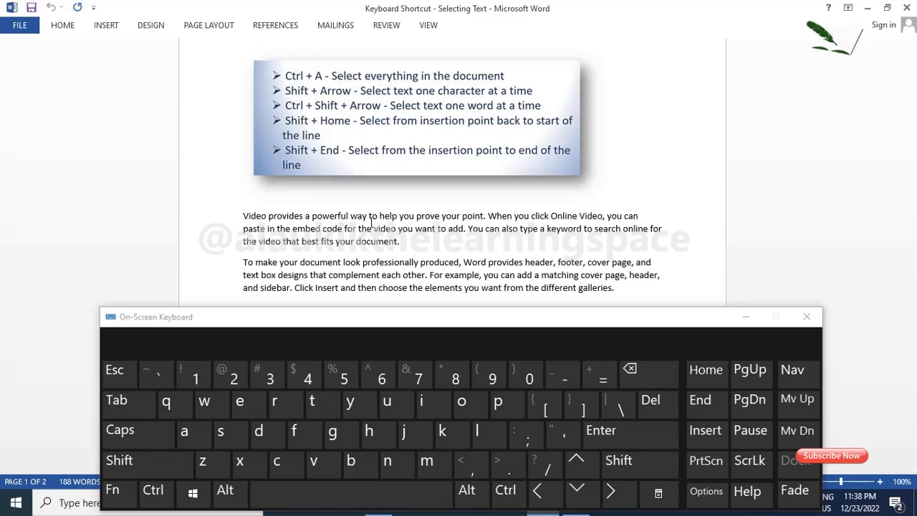
pyautogui.press('ctrl')
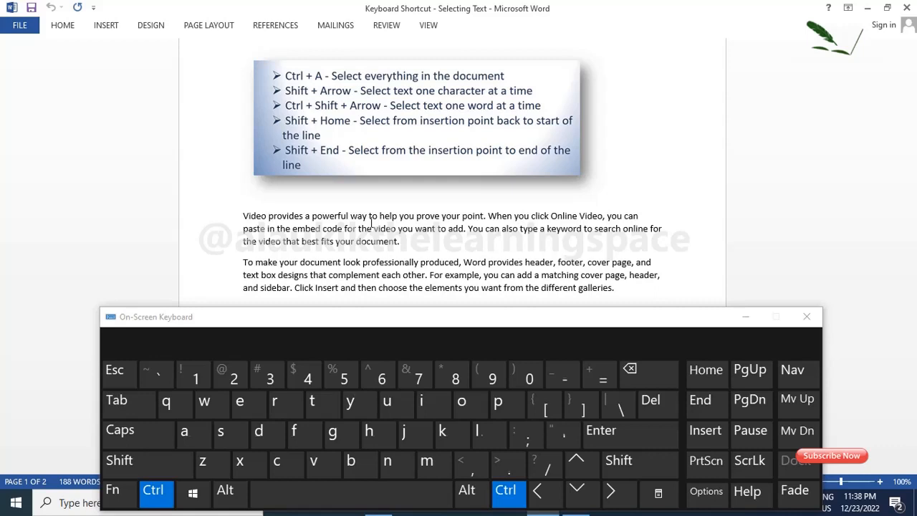
pyautogui.press('shift')
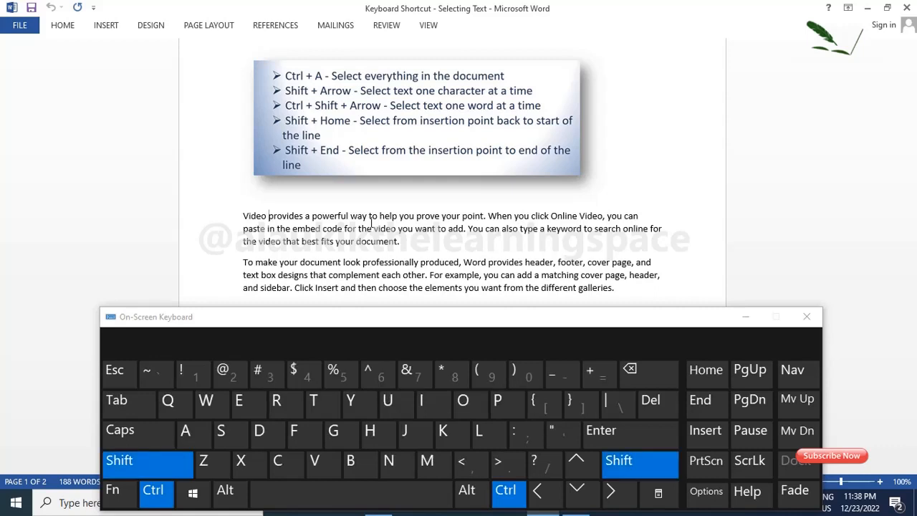
pyautogui.hotkey('ctrl', 'shift', 'Left')
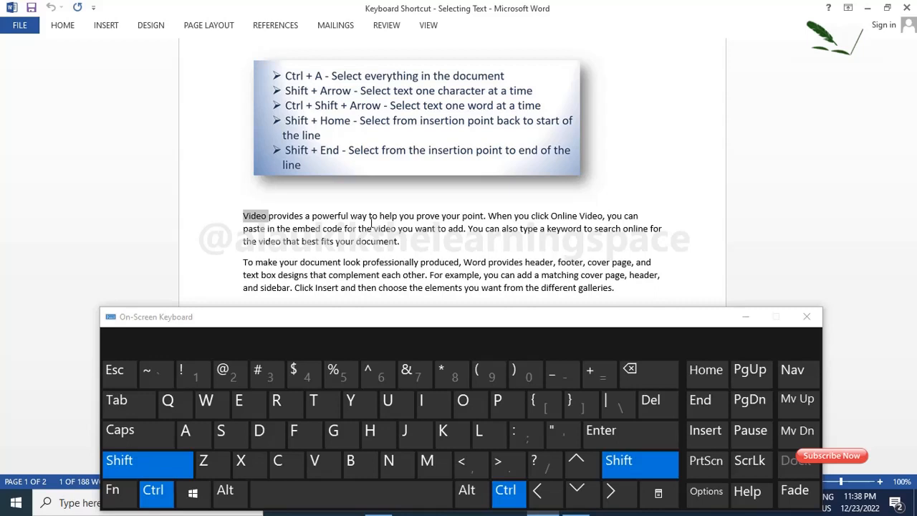
pyautogui.press('Right')
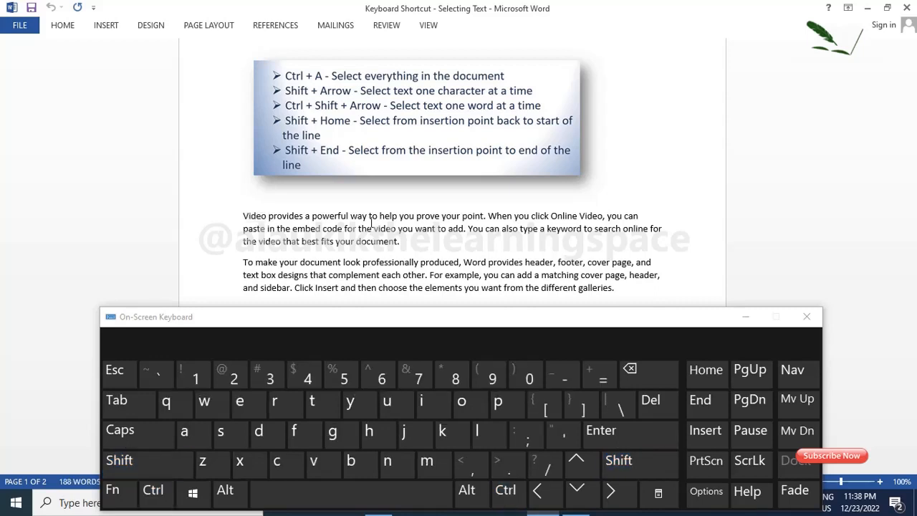
# Step: Select the word "provides" forward as a whole word in the first paragraph
pyautogui.press('ctrl')
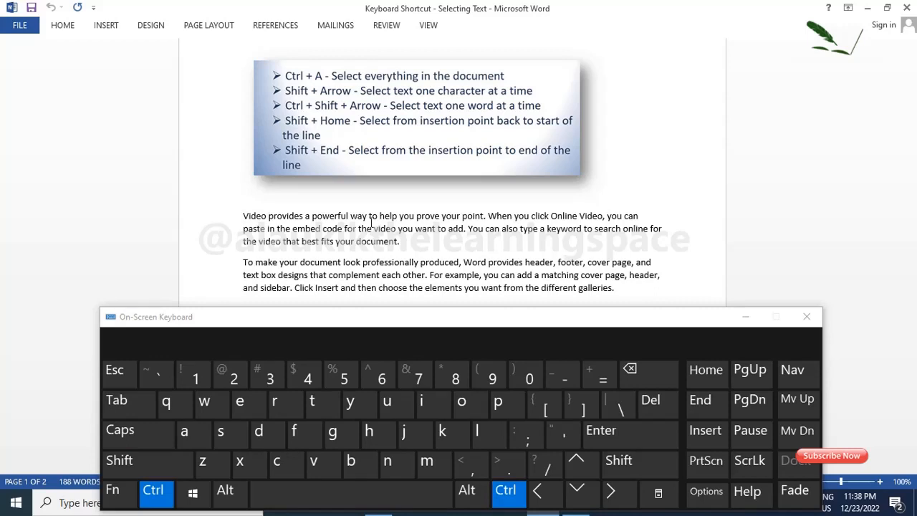
pyautogui.press('shift')
pyautogui.hotkey('ctrl', 'shift', 'Right')
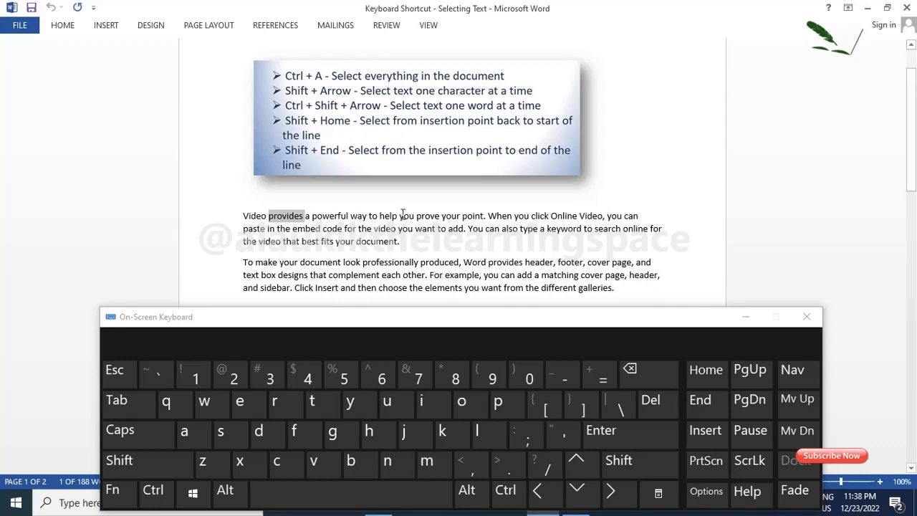
# Step: Select the text from just before "you prove your point" back to the start of the first paragraph's first line
pyautogui.click(400, 216)
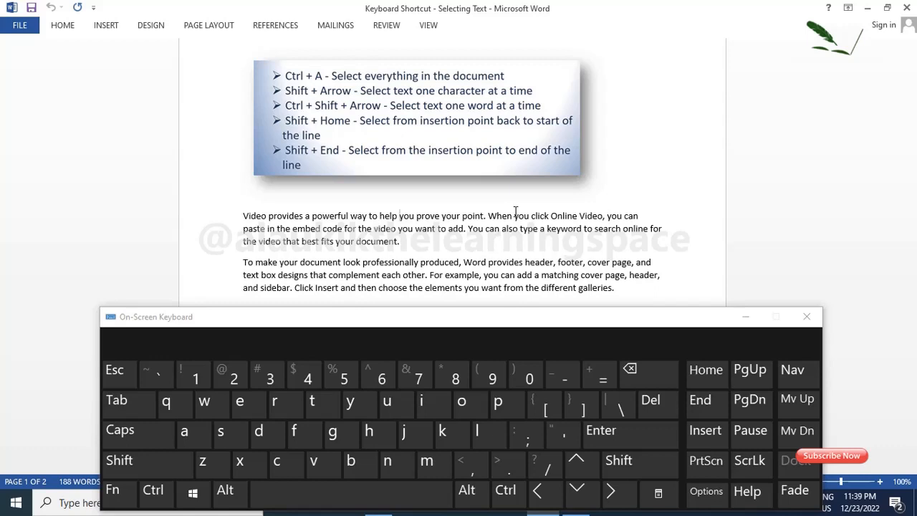
pyautogui.press('shift')
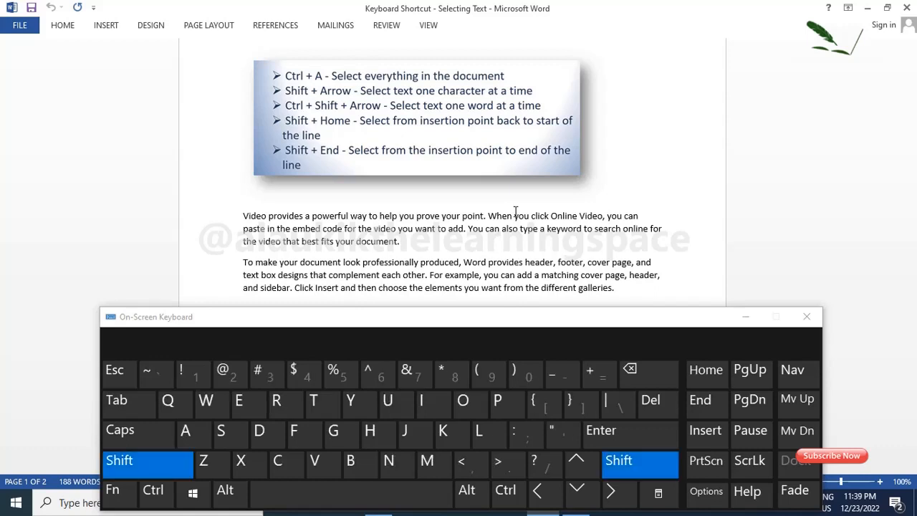
pyautogui.hotkey('shift', 'Home')
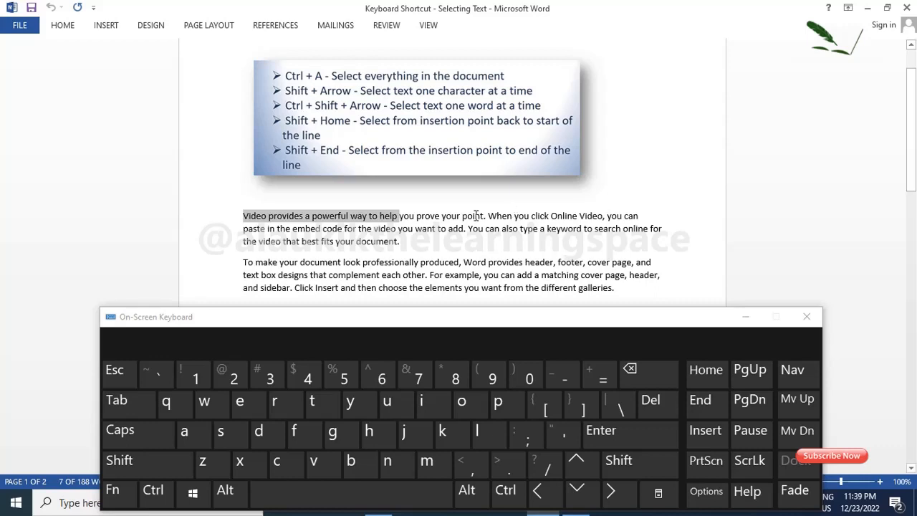
# Step: Select from just before "can also" to the end of the first paragraph's second line, and clear the selection by placing the cursor at "look"
pyautogui.click(486, 229)
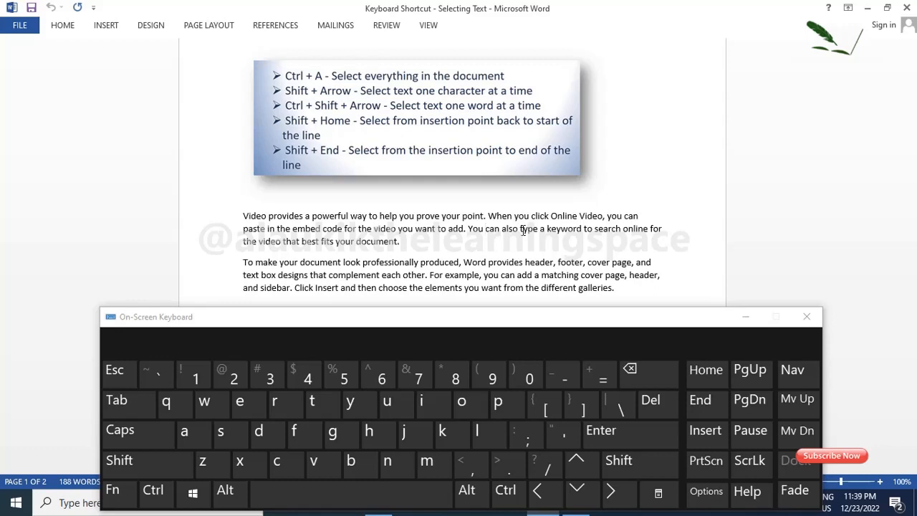
pyautogui.press('shift')
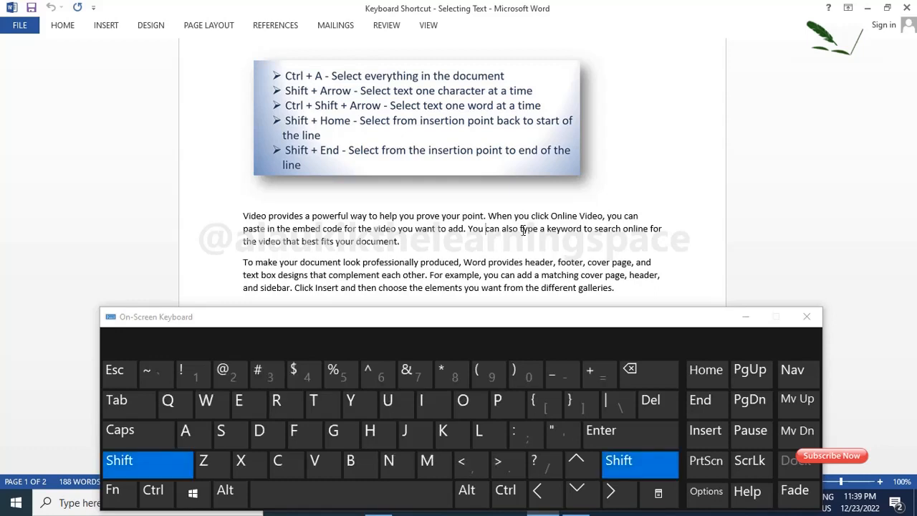
pyautogui.hotkey('shift', 'End')
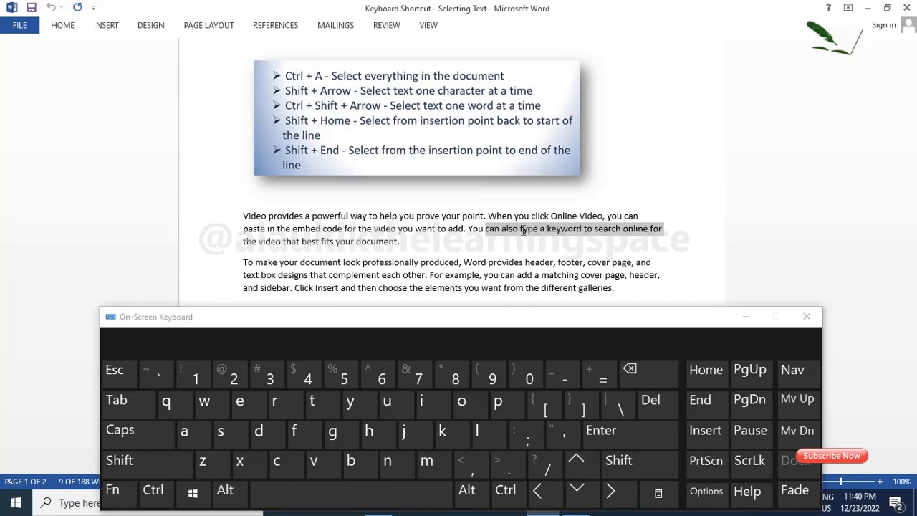
pyautogui.click(360, 262)
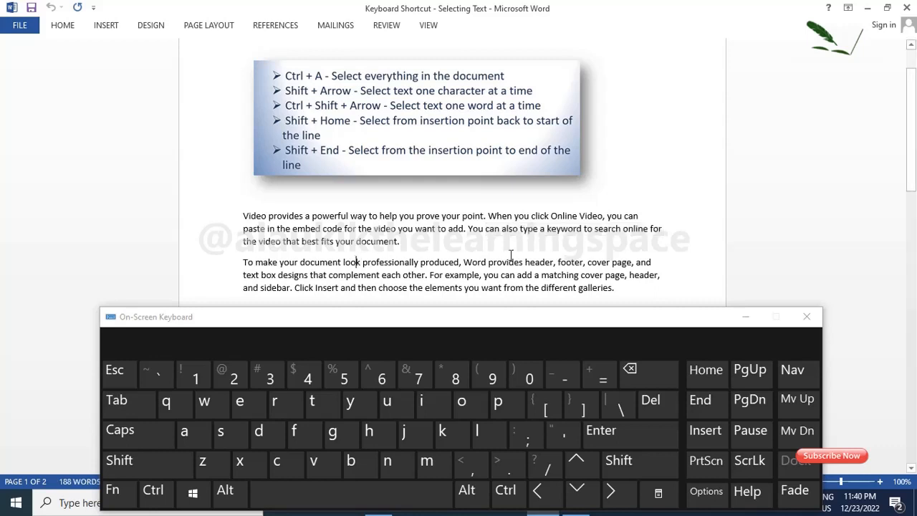